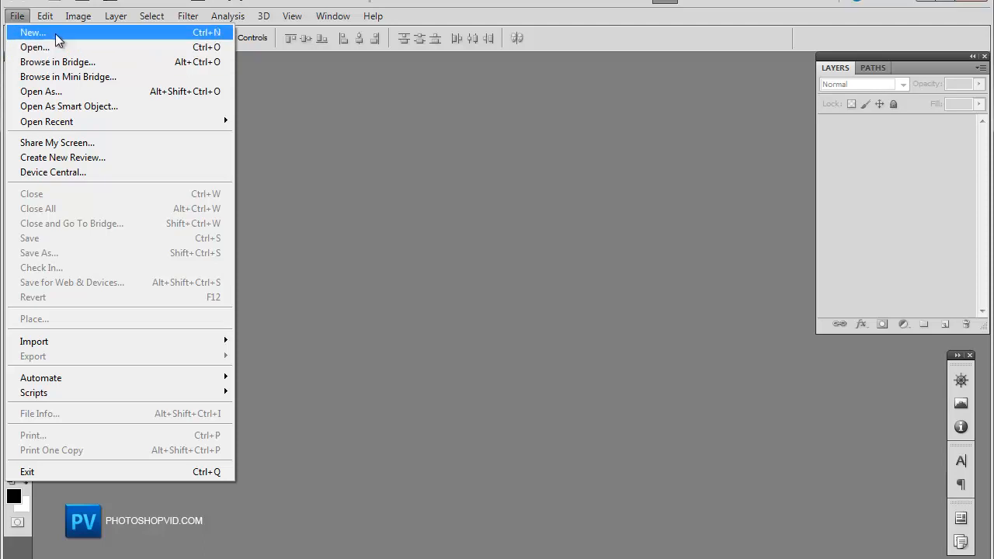
Step: Create a new document 500 pixels wide and 500 pixels high
click(55, 35)
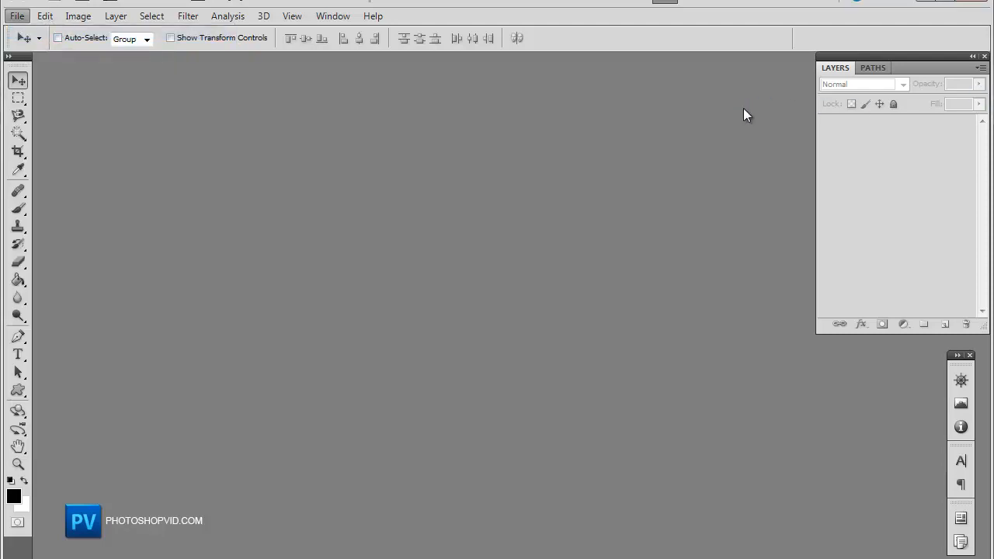
click(459, 193)
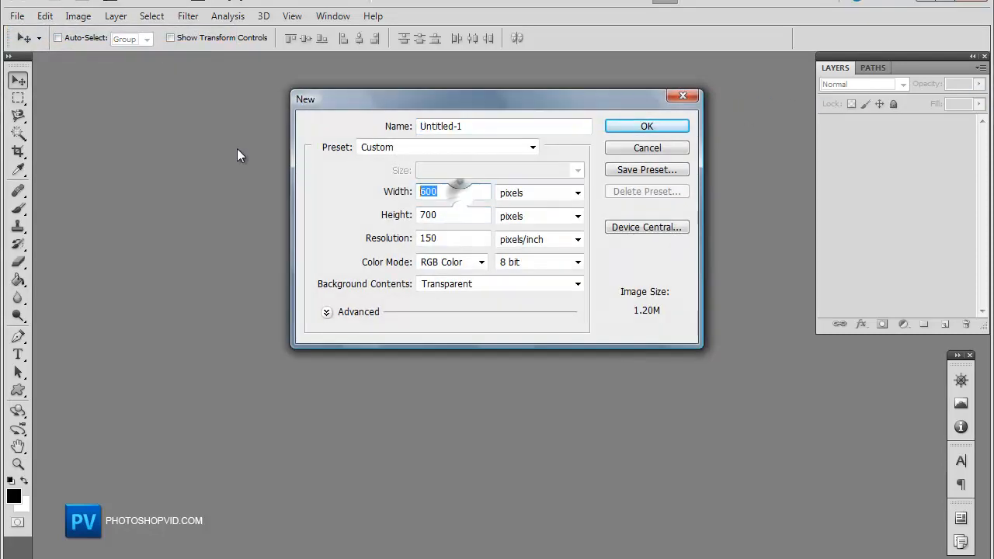
text(500)
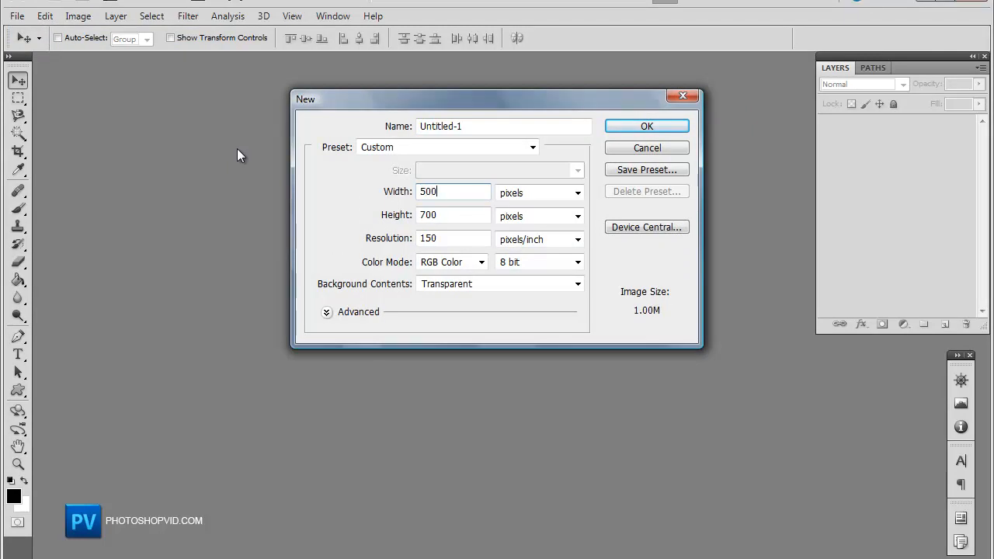
key(Tab)
key(Tab)
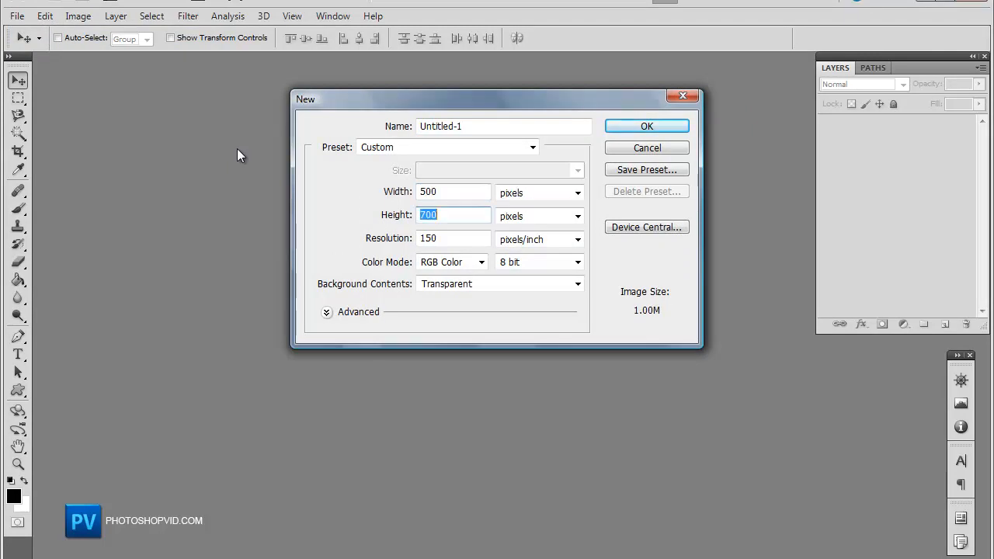
text(500)
key(Return)
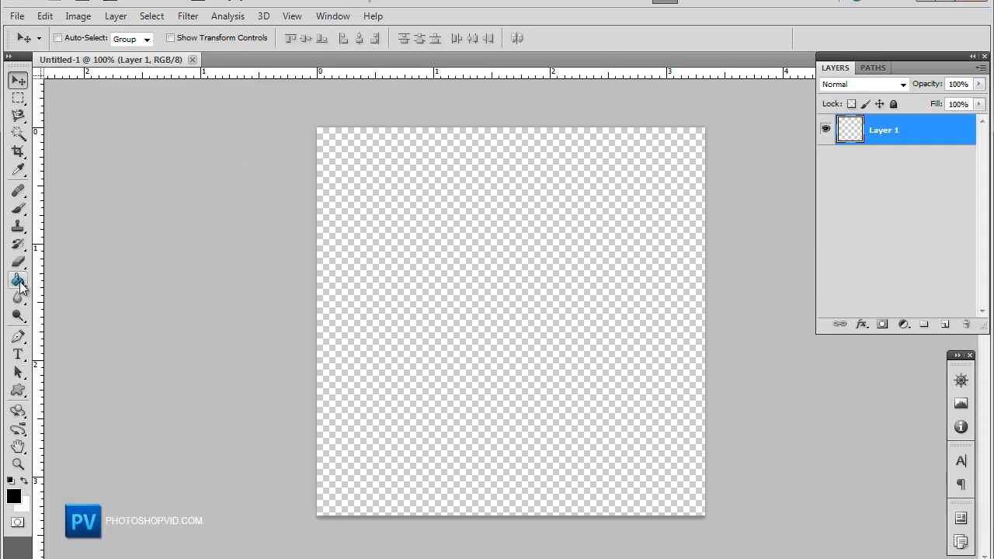
Step: Set the foreground color to near-black and fill the first layer with it using the Paint Bucket
click(13, 495)
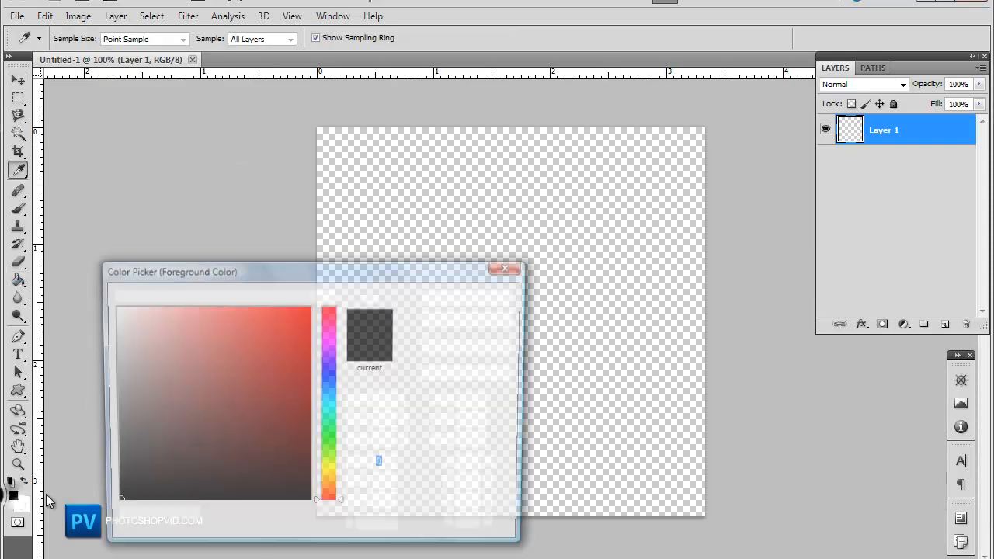
drag(145, 486, 78, 499)
click(471, 302)
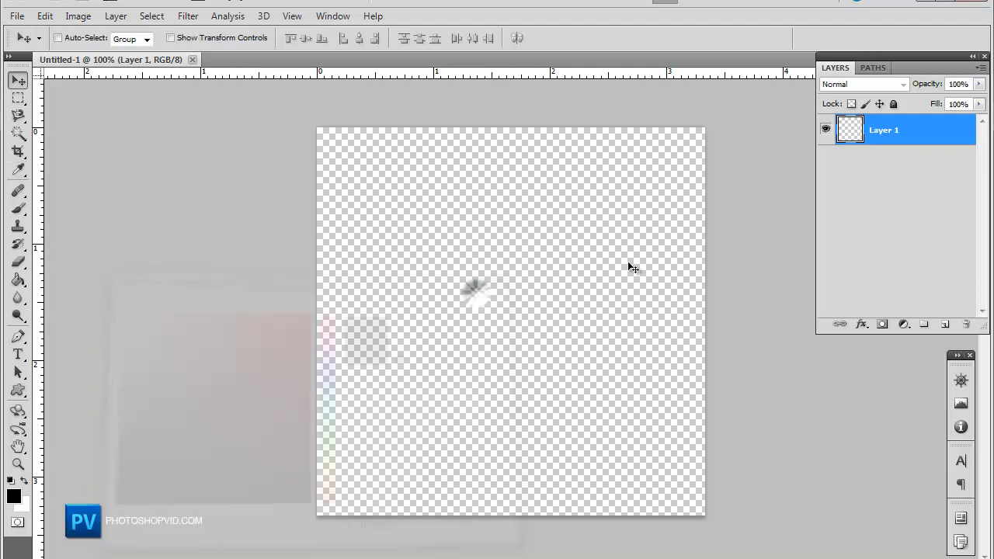
click(19, 280)
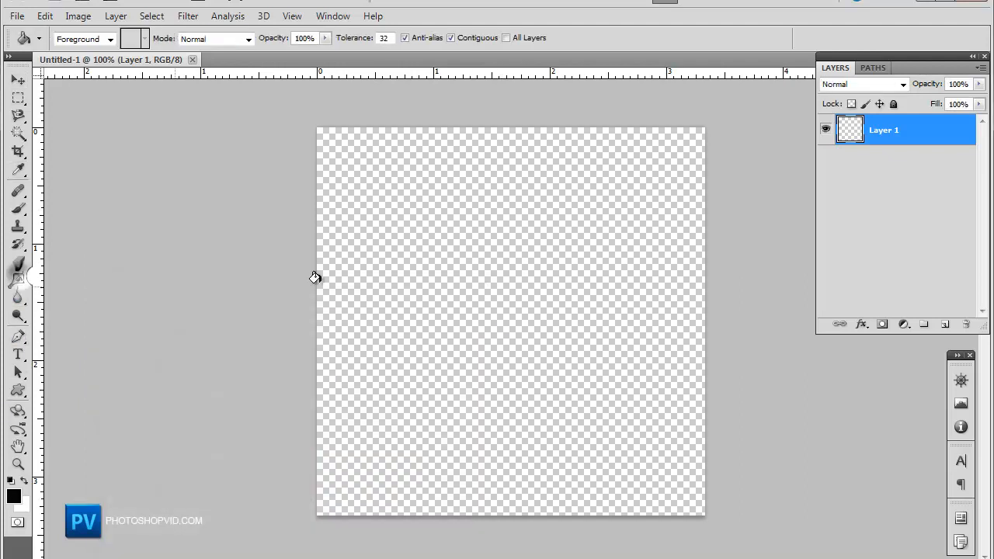
click(466, 274)
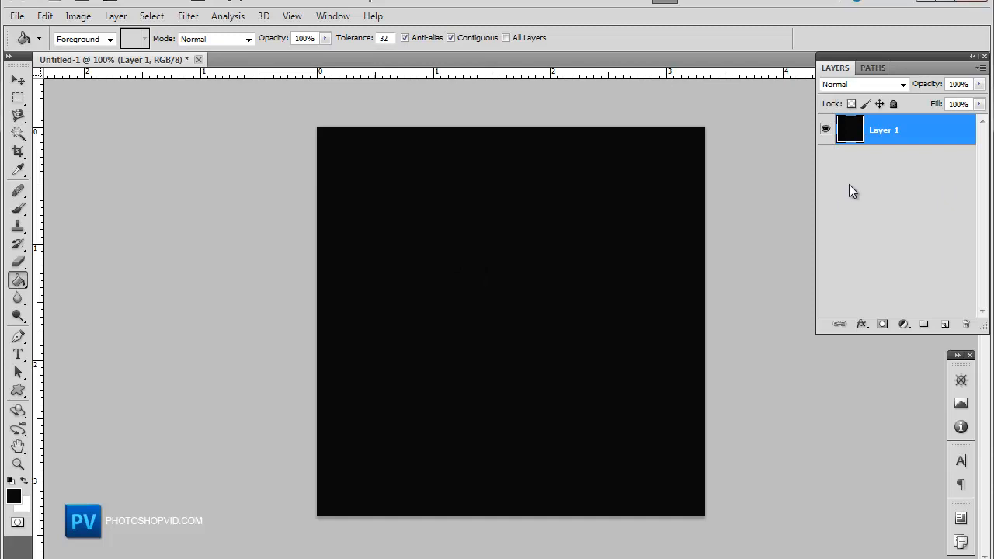
Step: Add a new layer and draw a circular Elliptical Marquee selection about 195 px across near the canvas centre
click(945, 324)
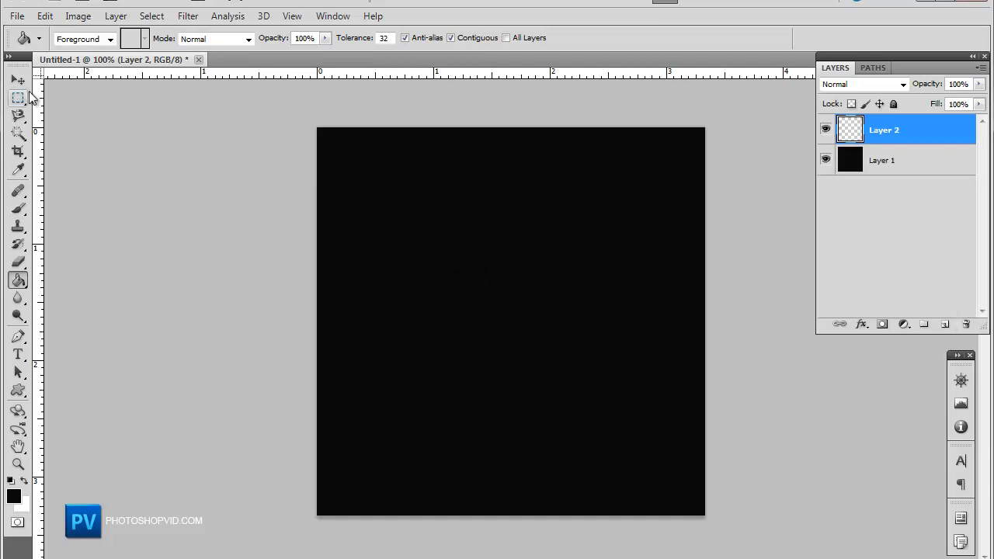
click(27, 94)
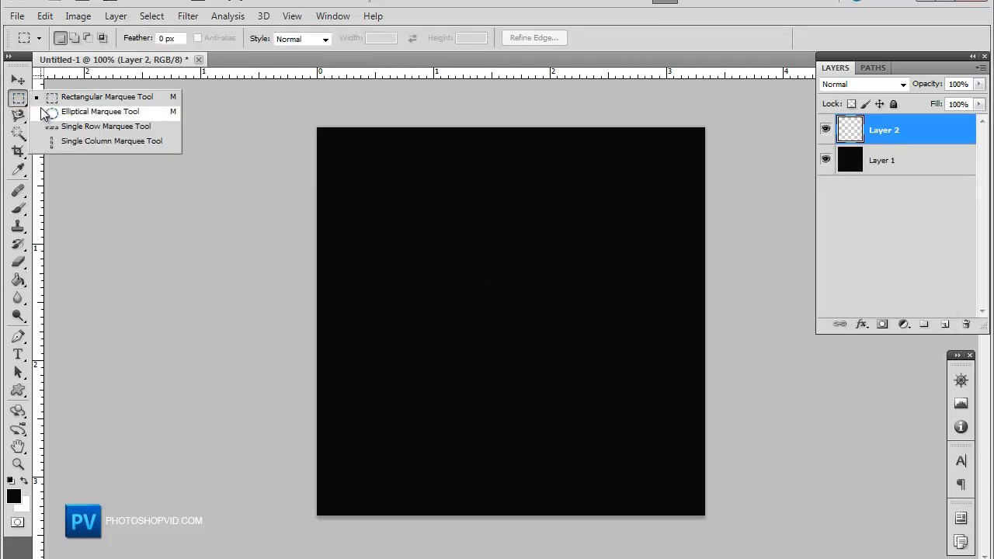
click(56, 114)
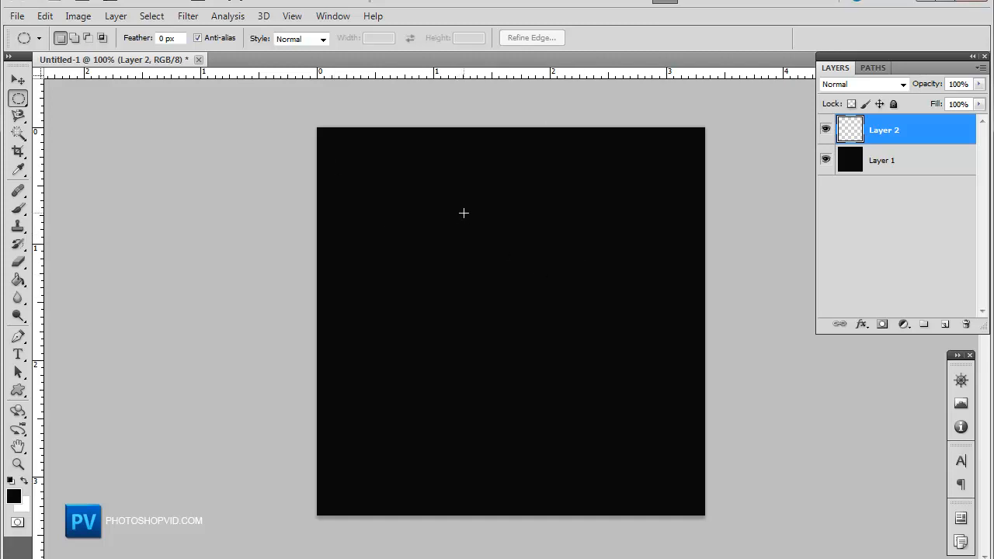
drag(435, 200, 495, 289)
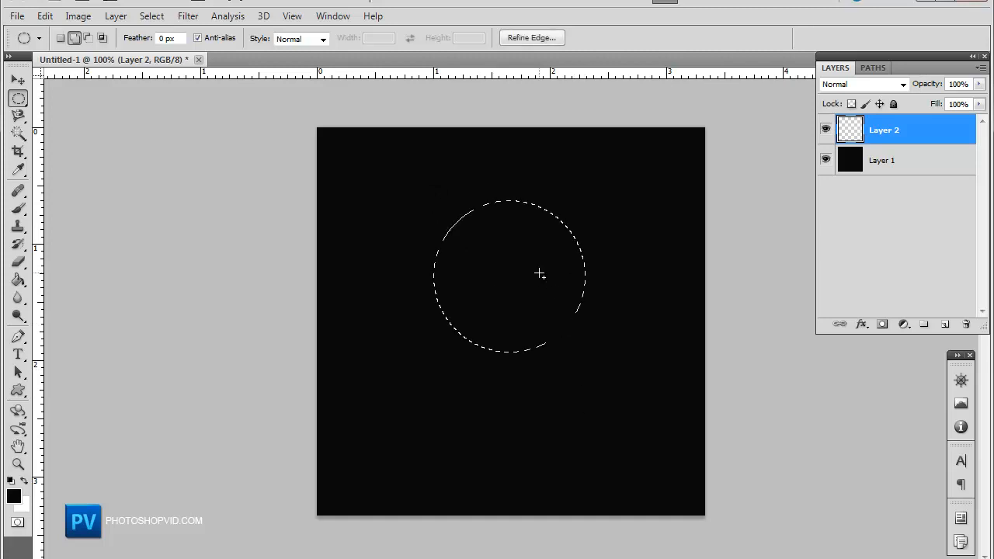
drag(513, 255, 505, 272)
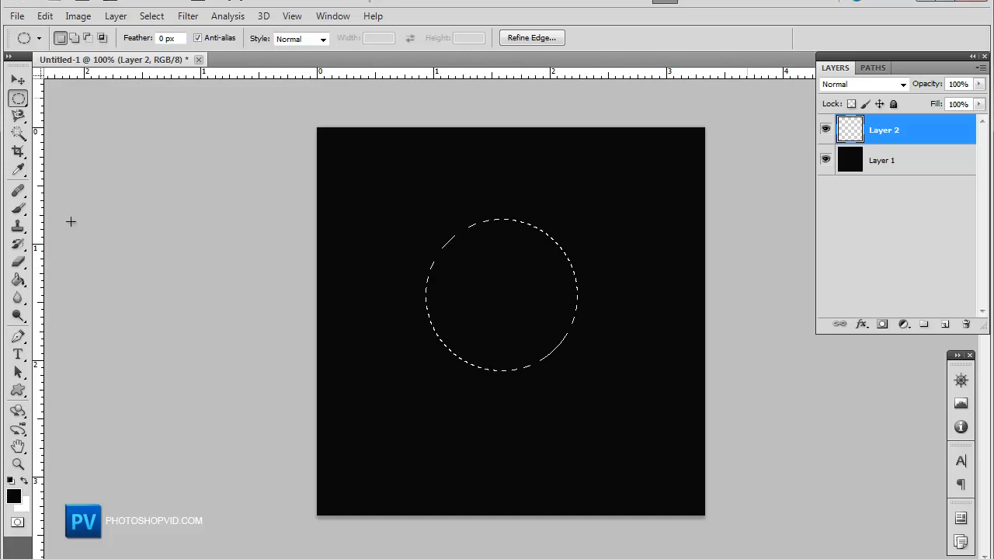
drag(460, 272, 459, 283)
Step: Fill the circular selection on the new layer with red ff0042, then deselect
click(18, 279)
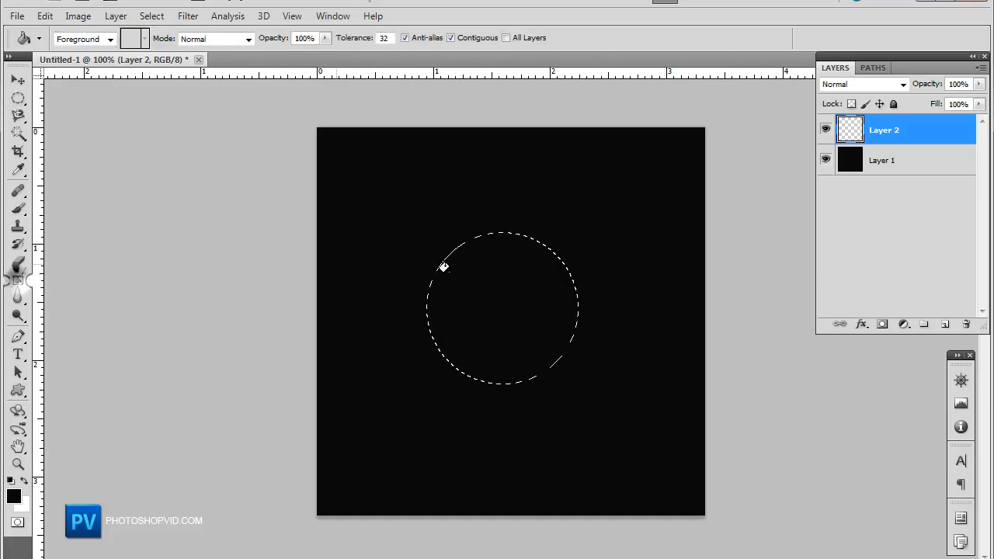
click(13, 496)
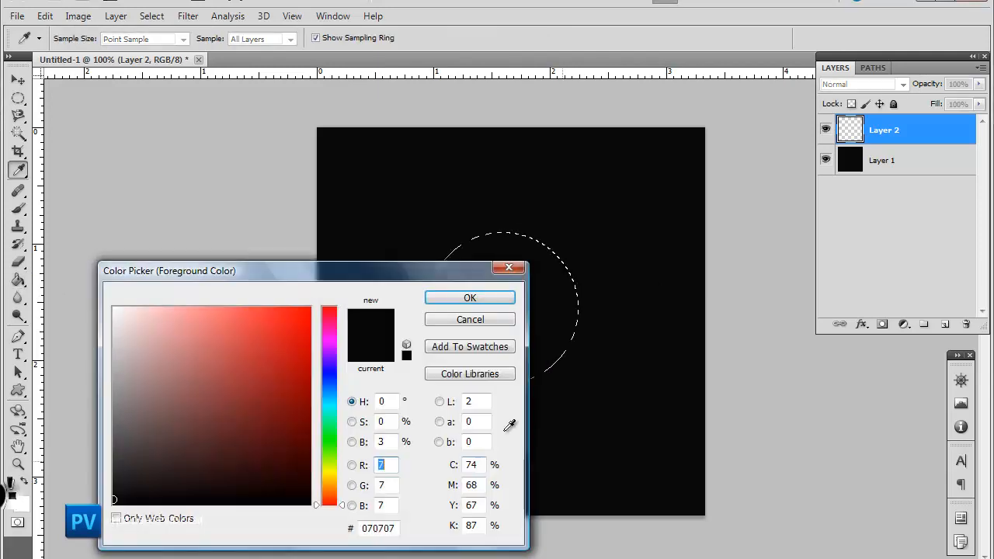
mouse_move(327, 322)
mouse_down()
mouse_move(337, 319)
mouse_move(297, 308)
mouse_move(368, 279)
mouse_up()
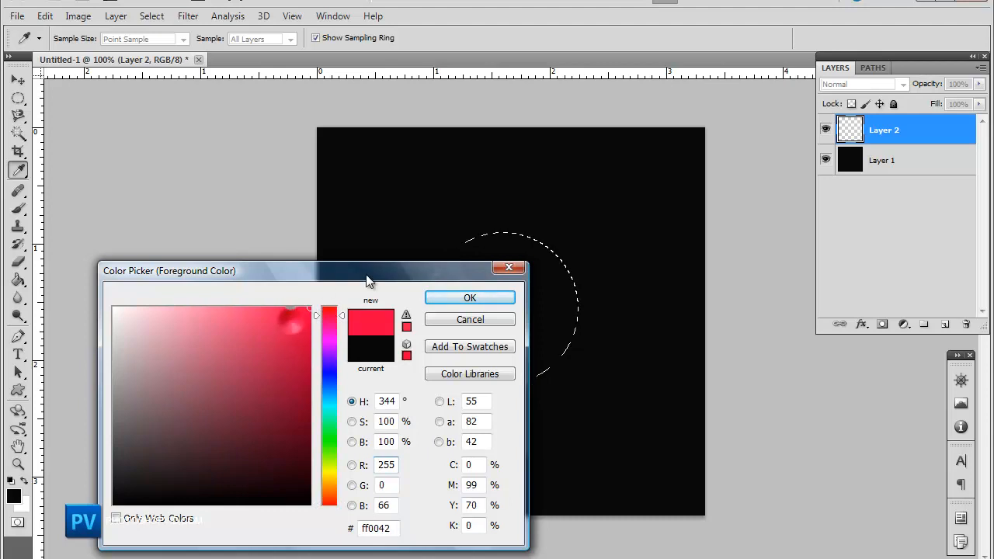
click(470, 299)
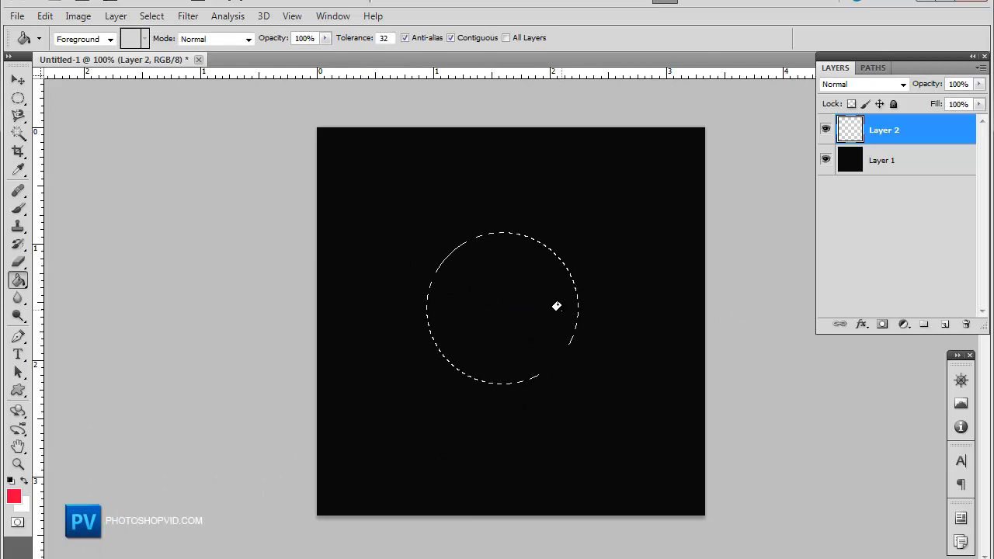
click(556, 305)
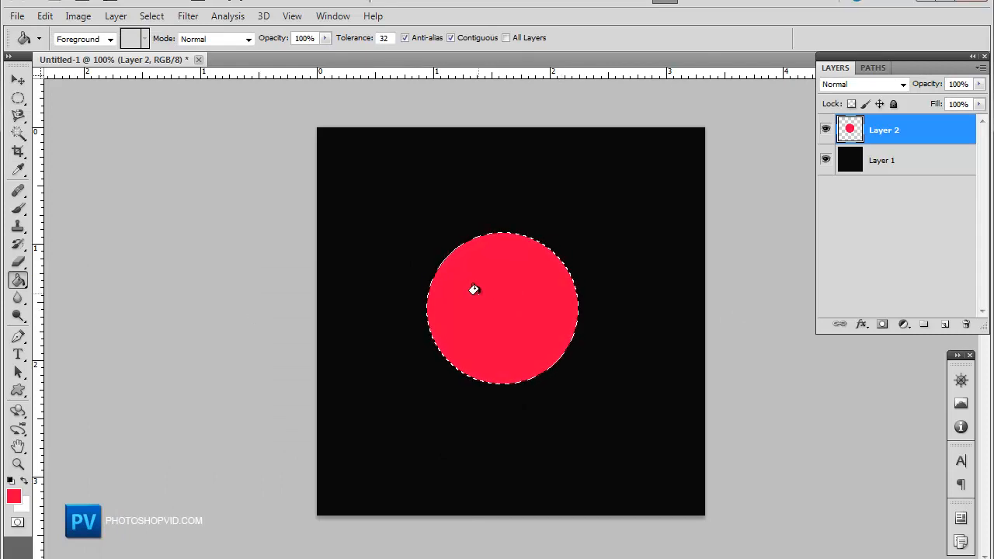
key(ctrl+d)
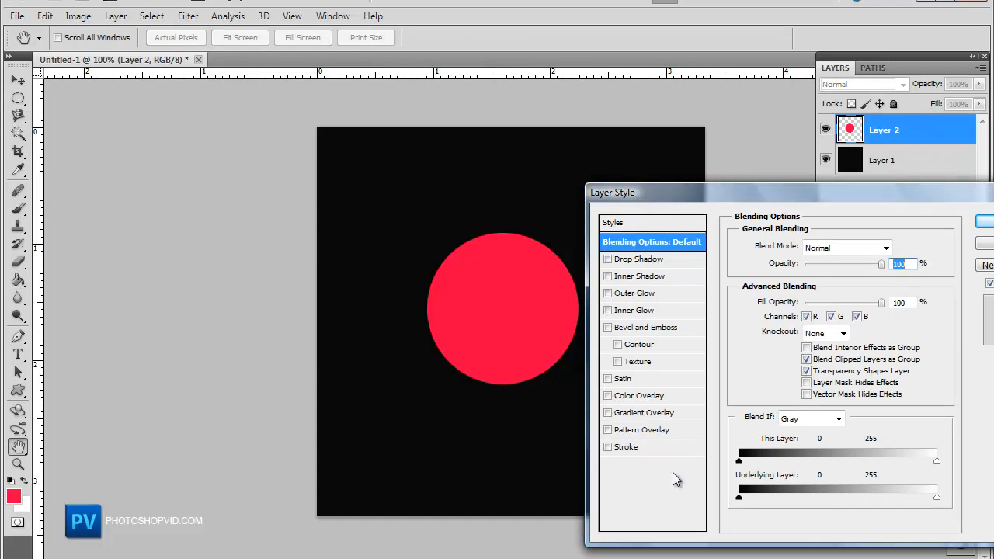
Step: Apply a Gradient Overlay layer style to the circle with Overlay blend mode at 74% opacity
click(608, 413)
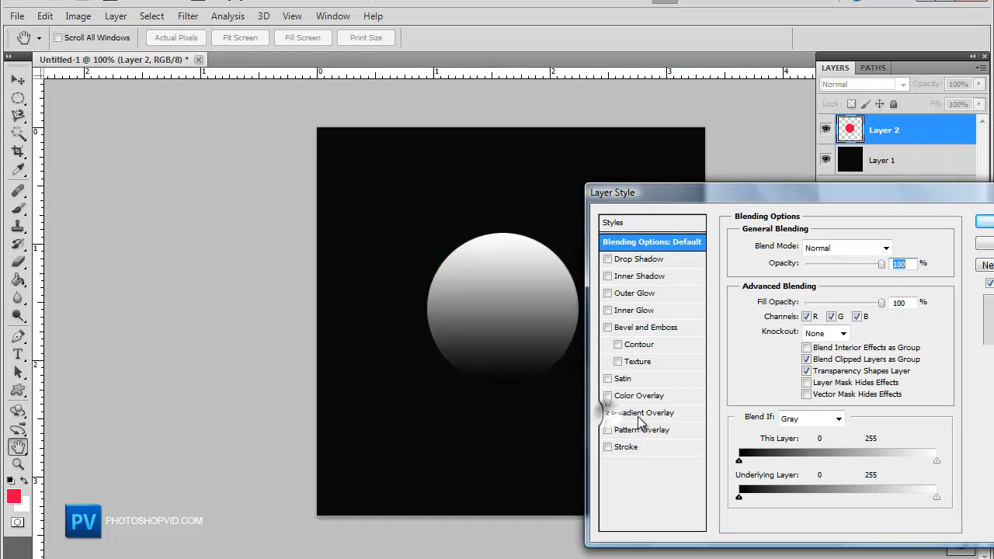
click(635, 417)
click(857, 249)
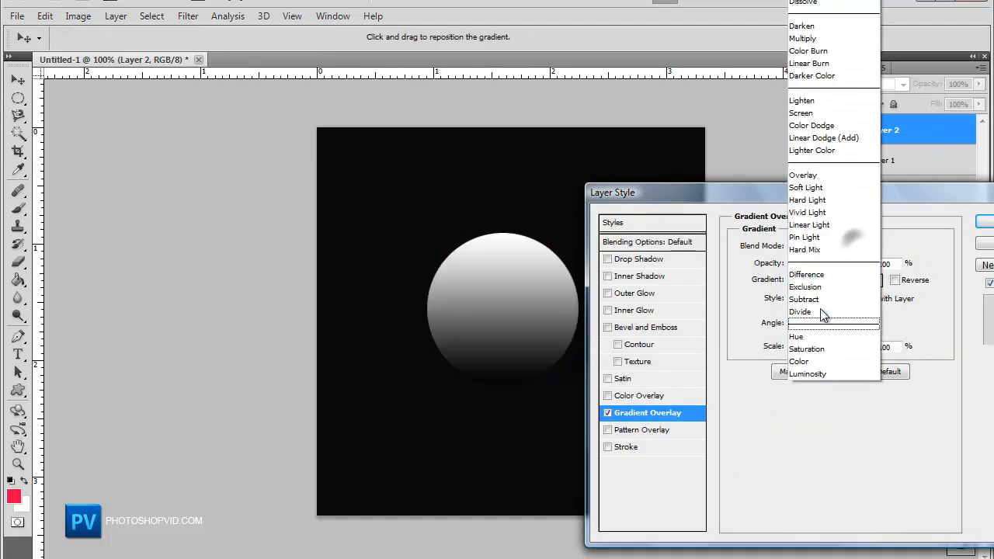
click(793, 181)
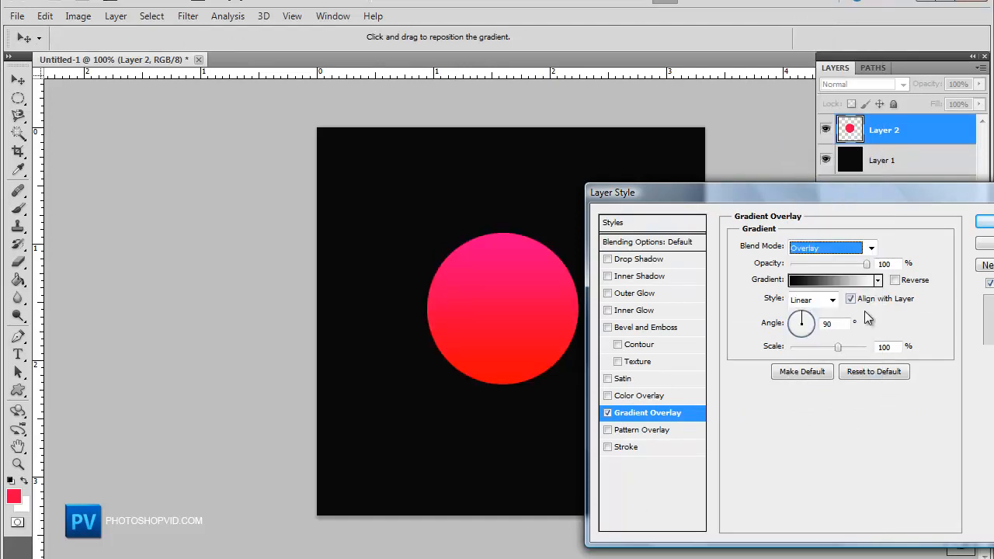
drag(867, 264, 846, 272)
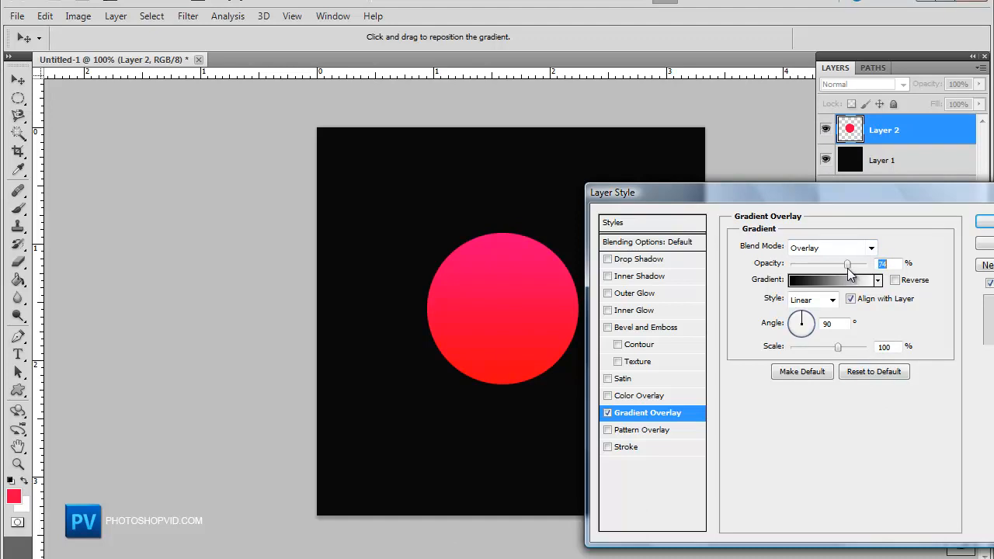
click(981, 225)
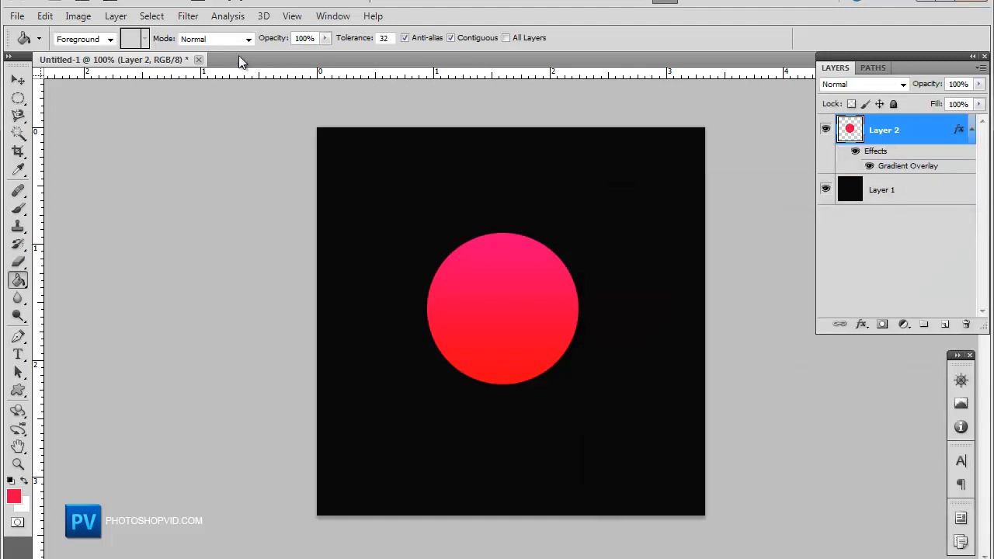
Step: Load the circle layer's transparency as a new selection
click(151, 15)
click(206, 286)
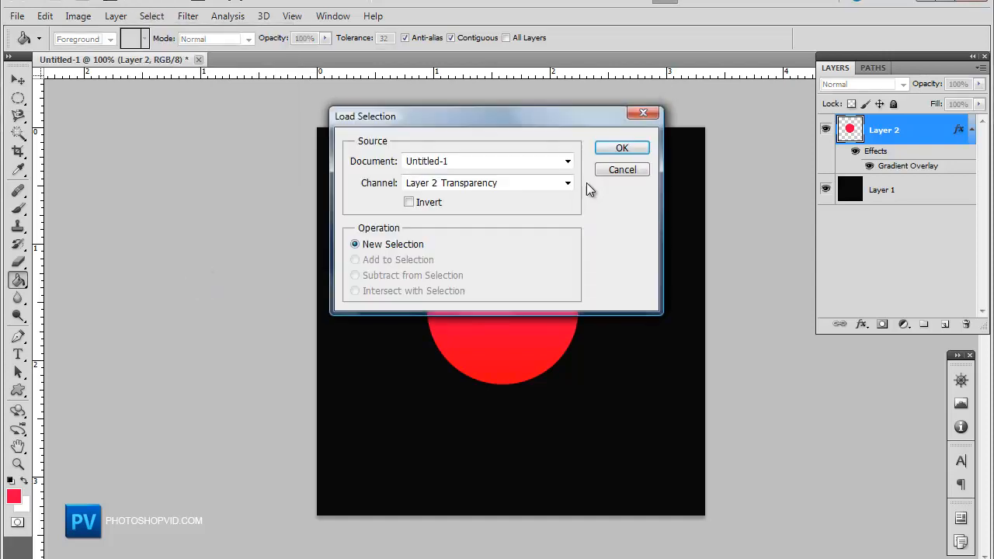
click(609, 149)
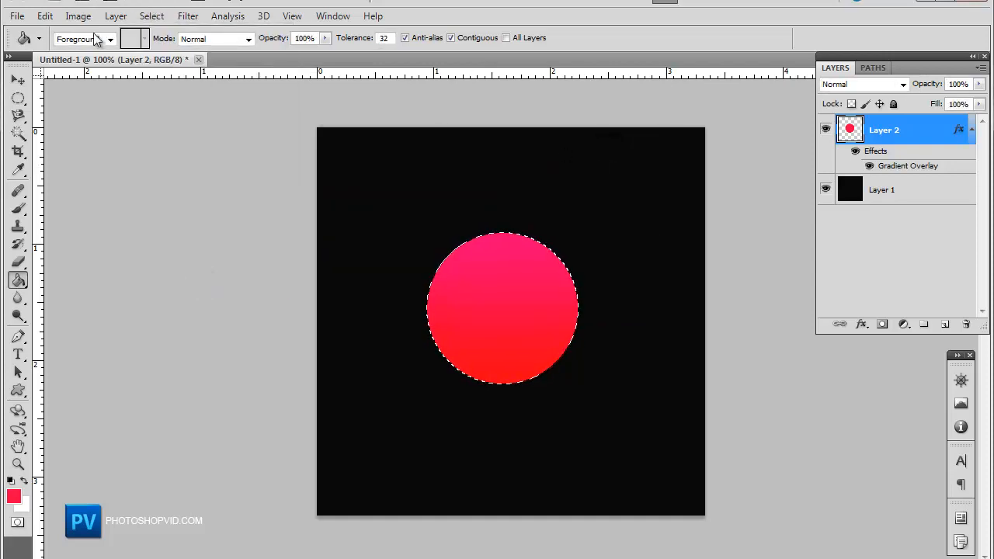
click(147, 17)
mouse_move(215, 191)
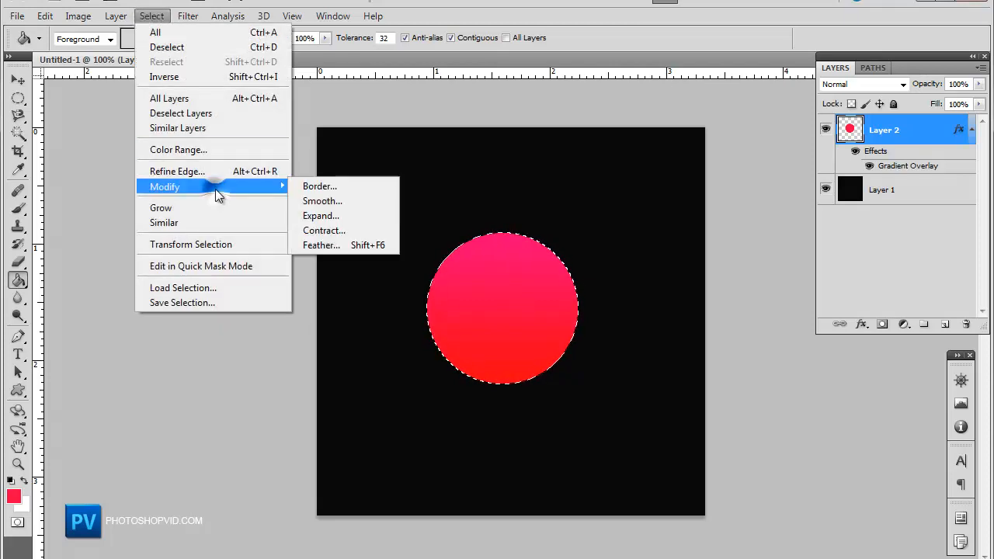
click(354, 230)
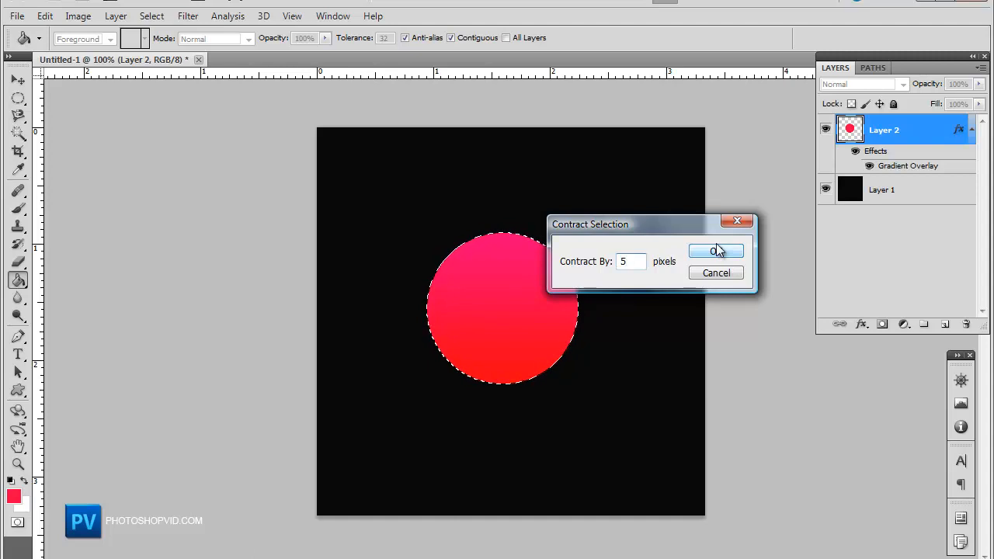
click(730, 251)
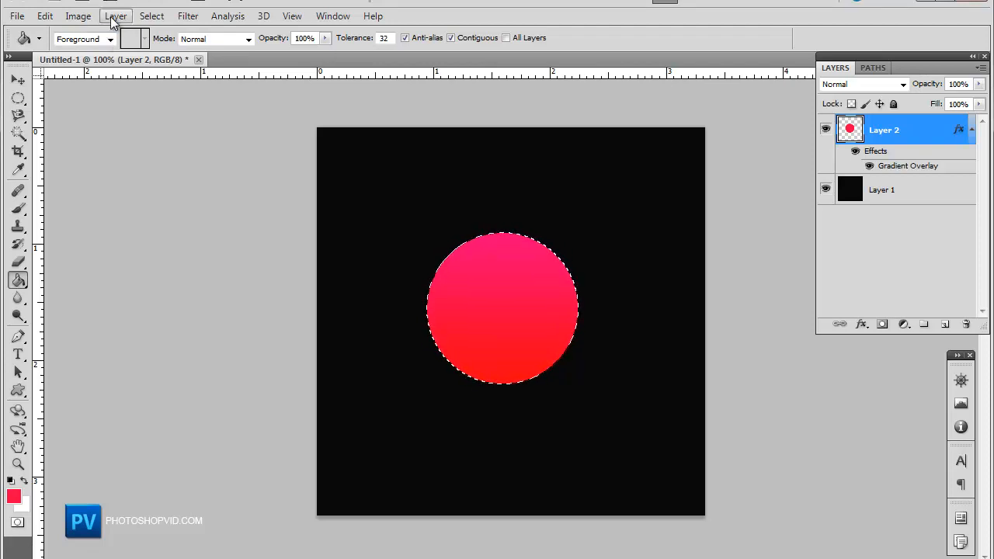
Step: Contract the selection by 5 pixels
click(155, 16)
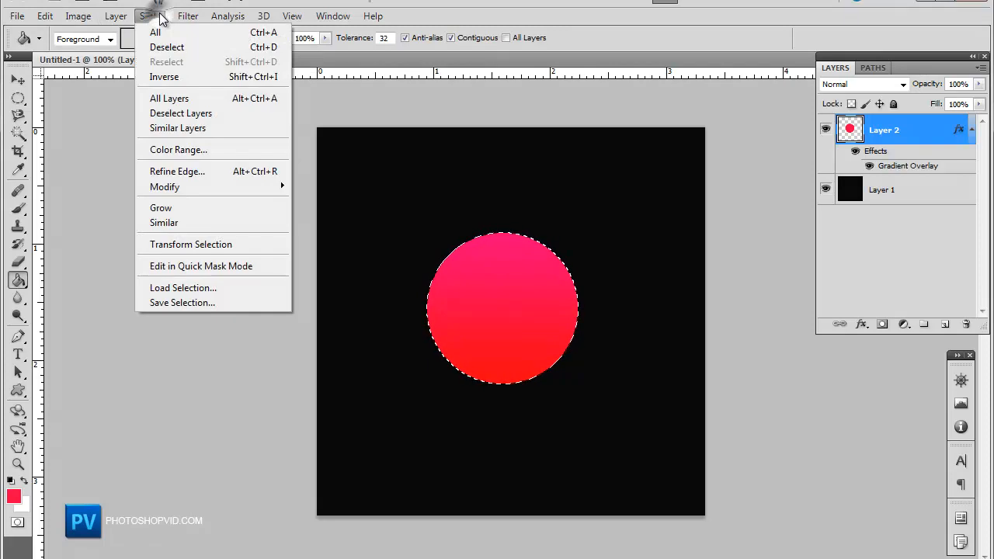
mouse_move(82, 22)
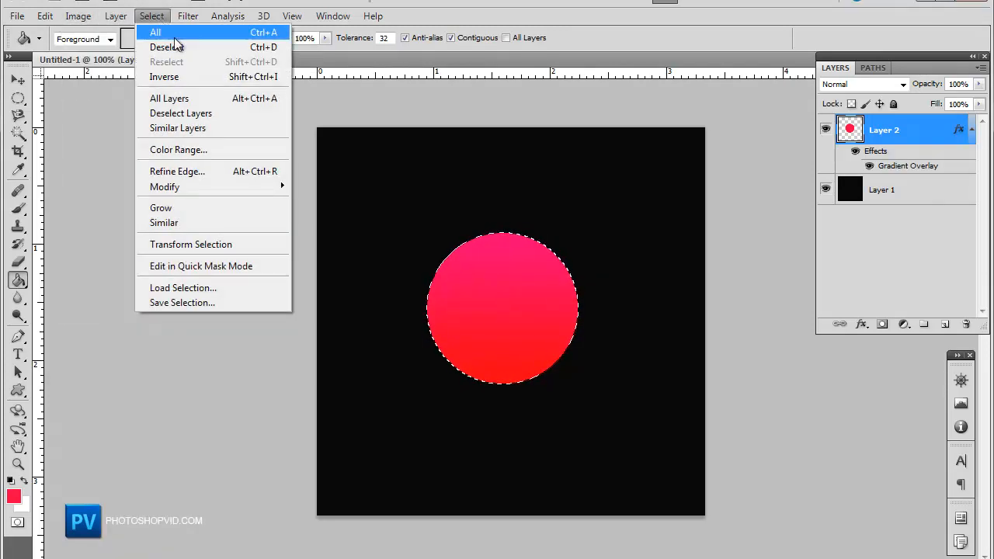
mouse_move(196, 192)
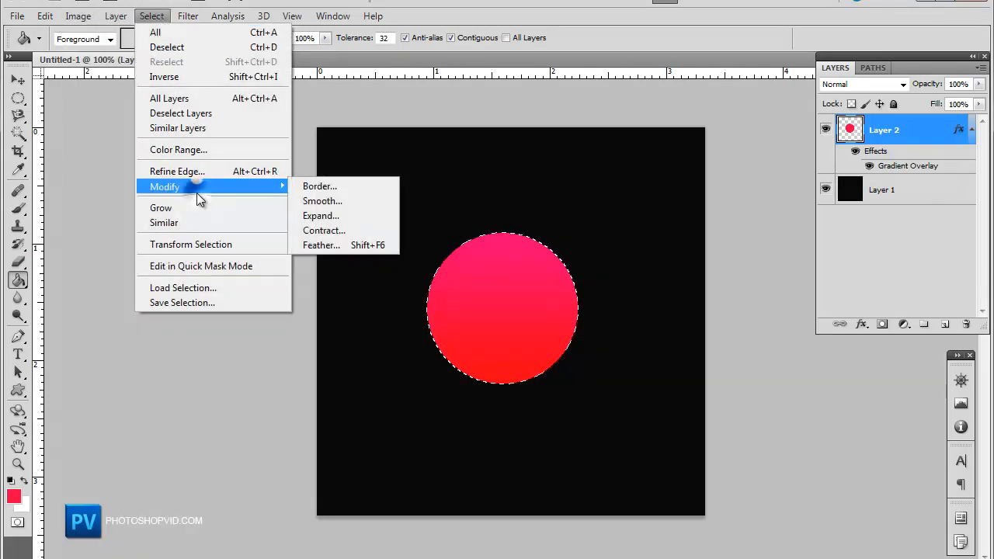
click(340, 230)
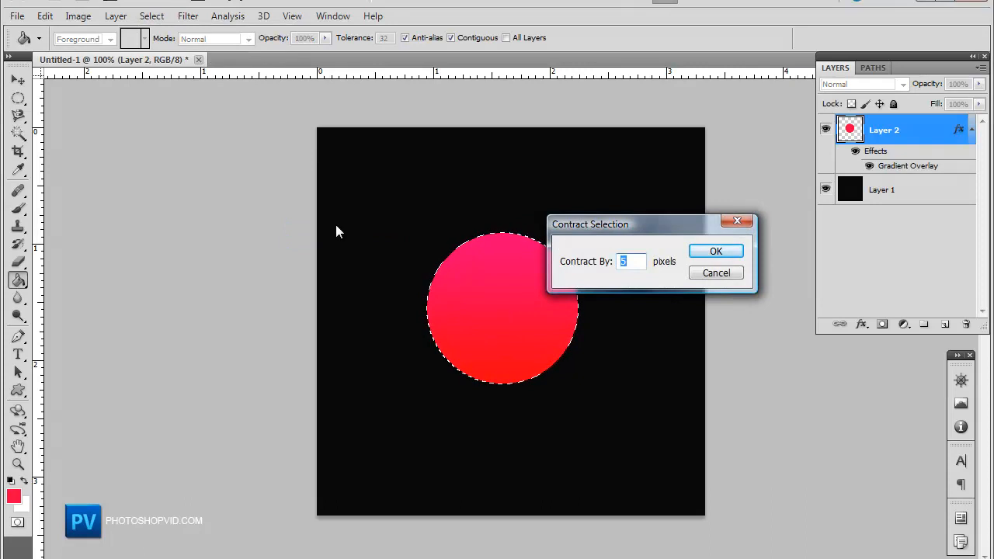
key(Return)
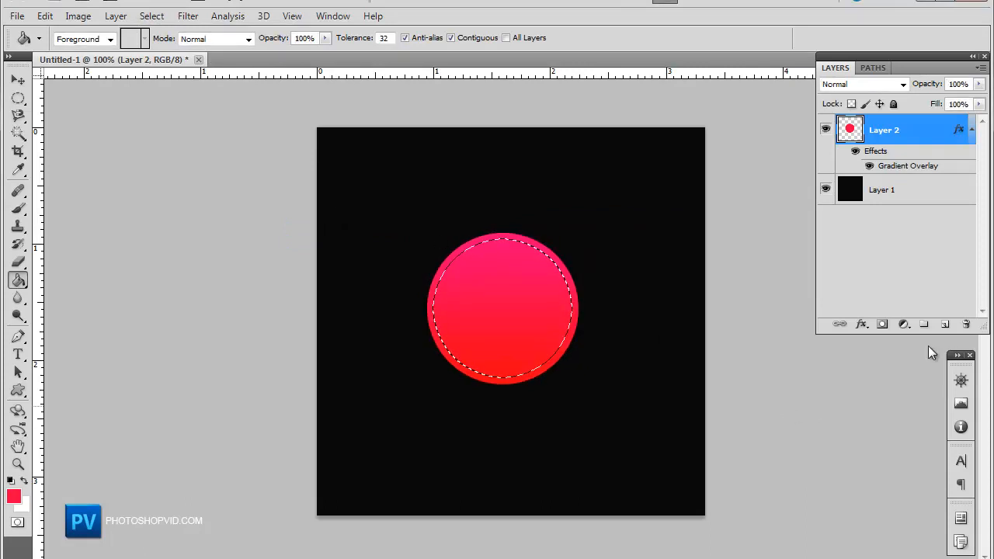
Step: Add a new layer and set up the Brush tool with a soft round brush of 267 px
click(942, 325)
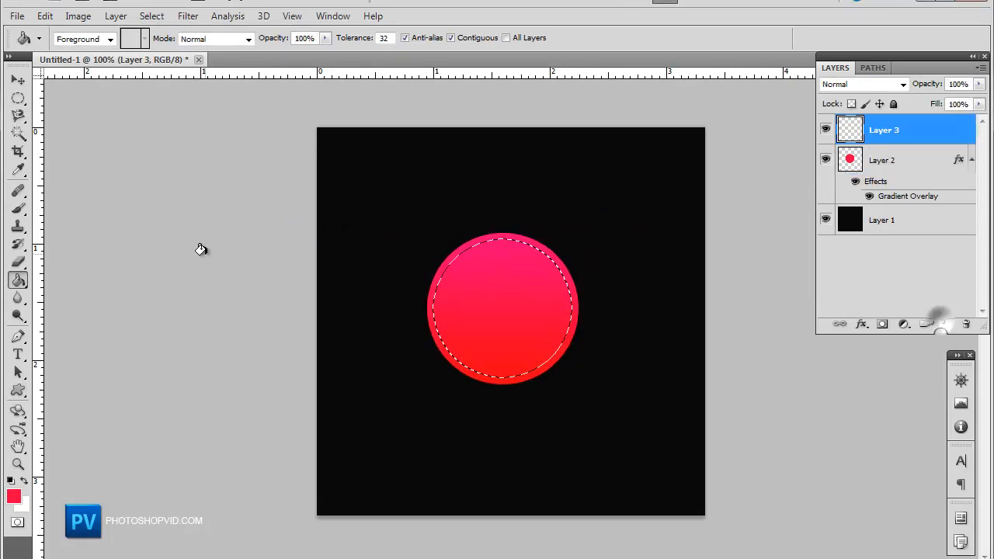
click(18, 208)
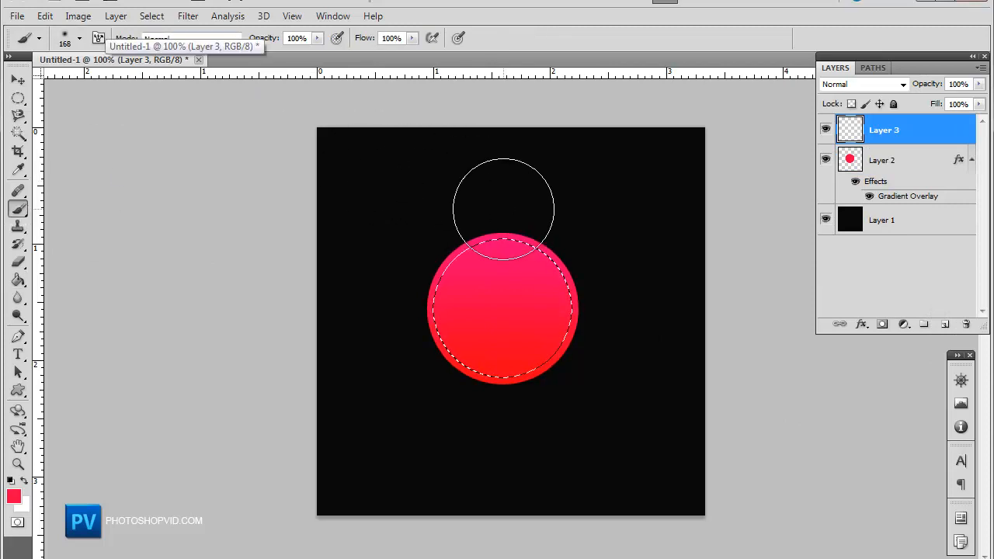
click(79, 38)
drag(131, 80, 137, 80)
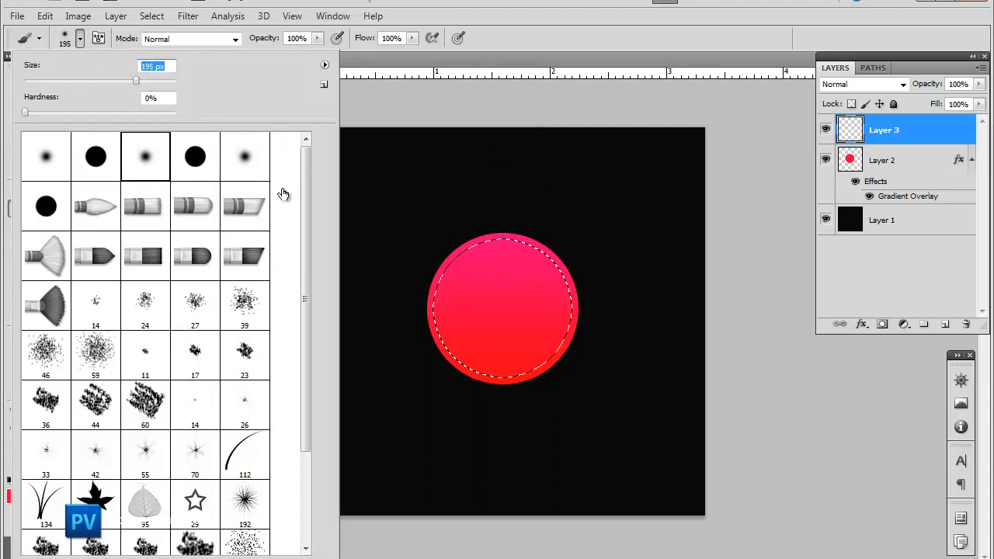
click(150, 80)
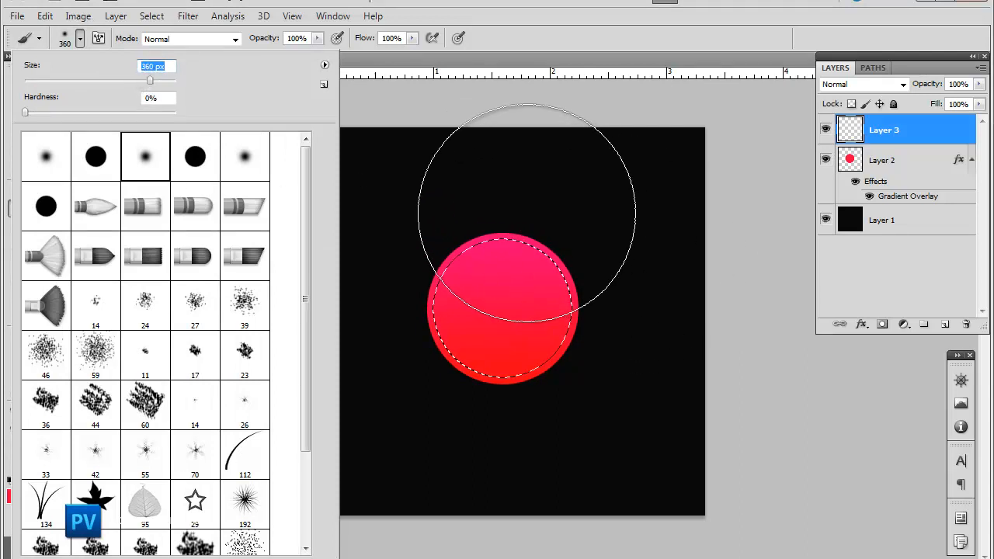
click(143, 82)
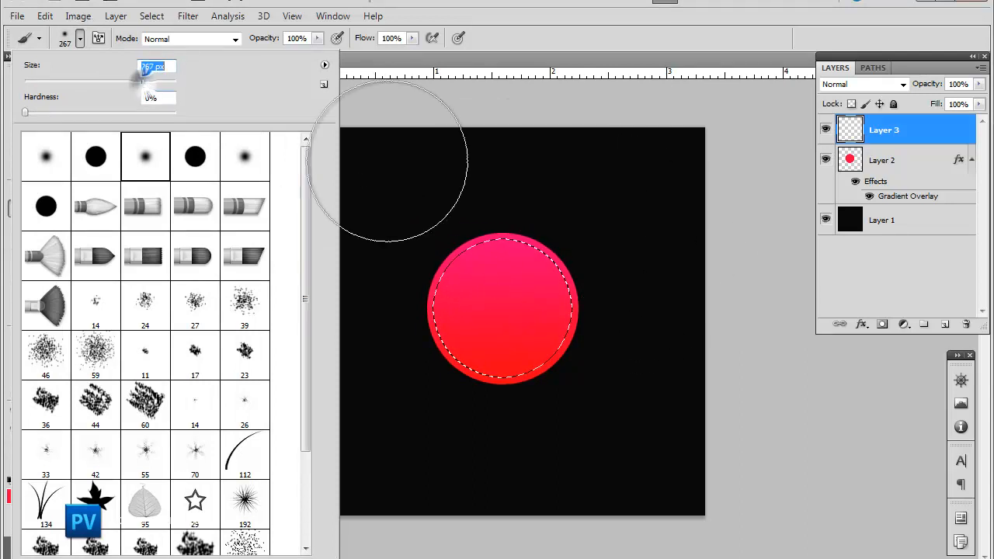
key(Return)
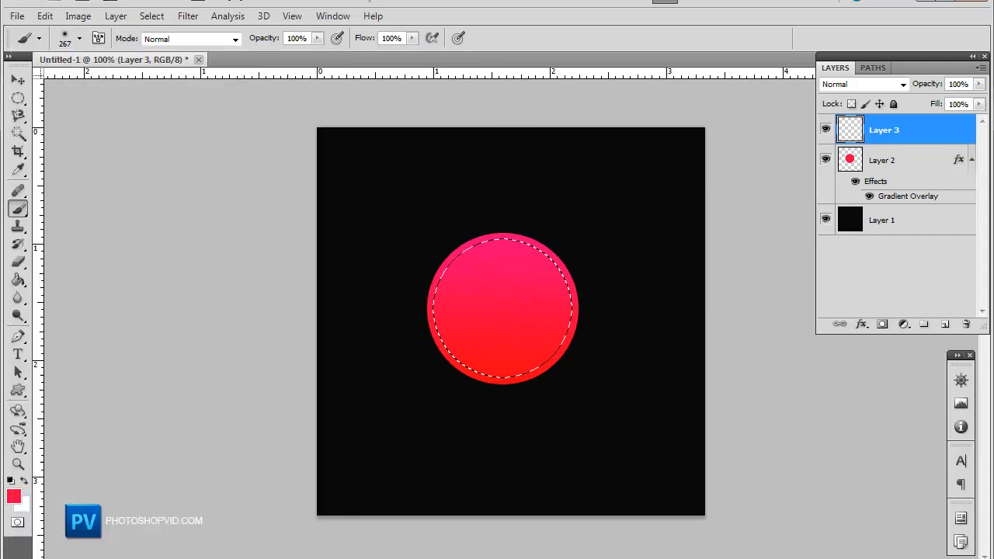
Step: Set the foreground colour to white and paint a soft white highlight over the top of the circle
click(11, 480)
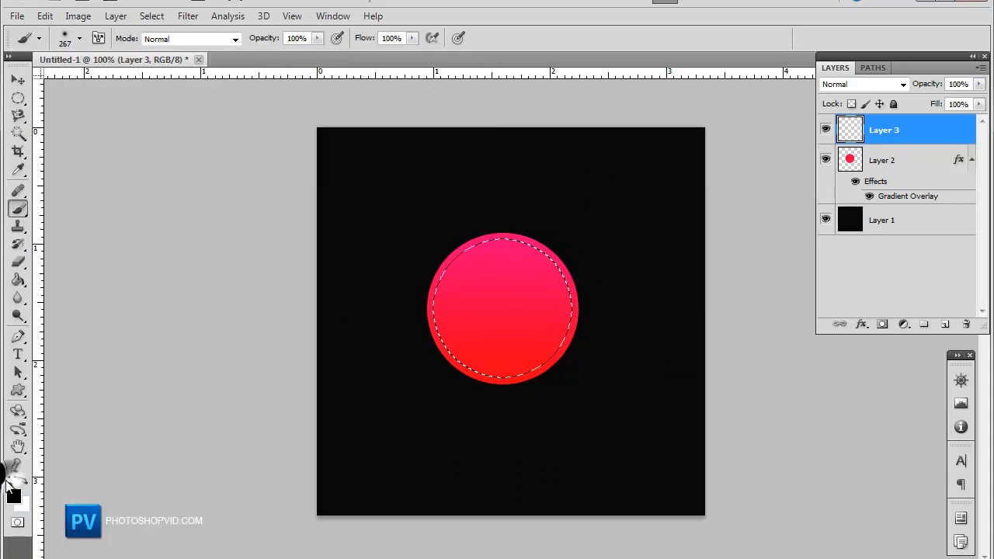
key(x)
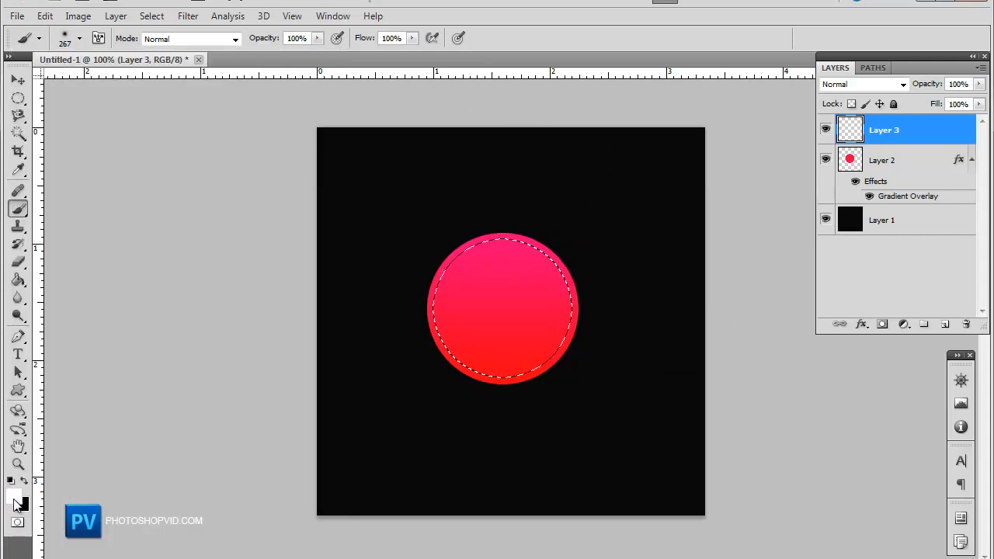
click(465, 165)
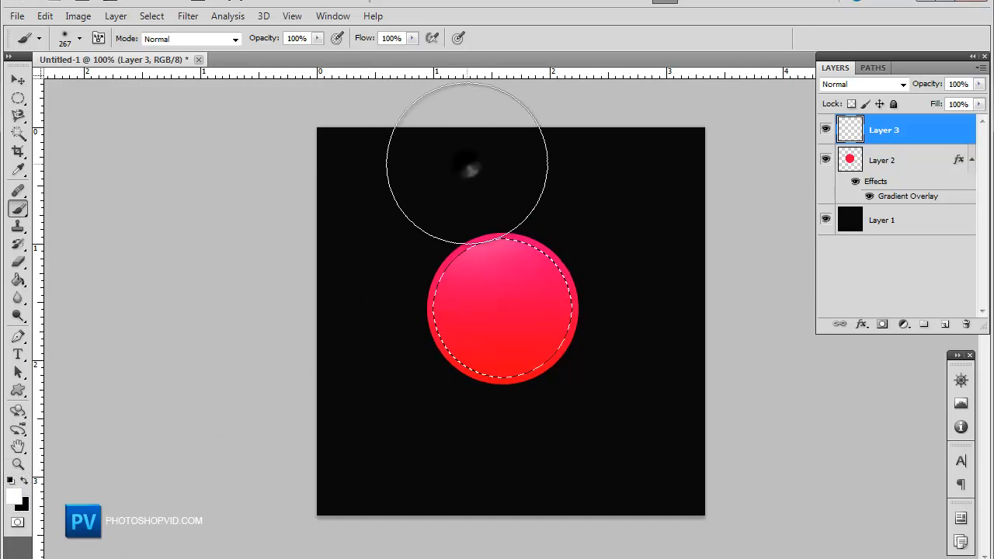
mouse_move(504, 147)
mouse_down()
mouse_move(501, 138)
mouse_move(484, 166)
mouse_move(432, 178)
mouse_move(415, 200)
mouse_up()
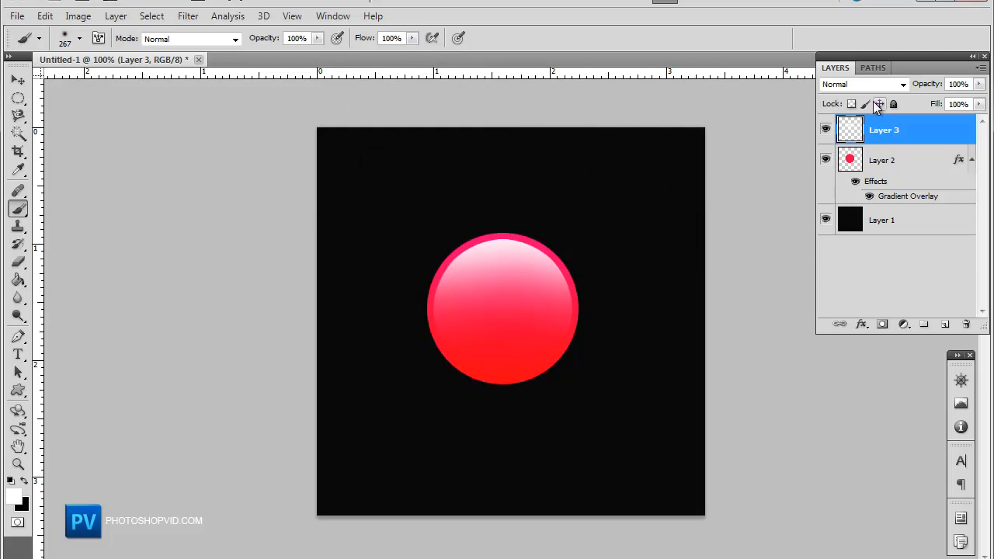
Step: Try several blend modes on the highlight layer, ending back at Normal
click(854, 83)
click(835, 284)
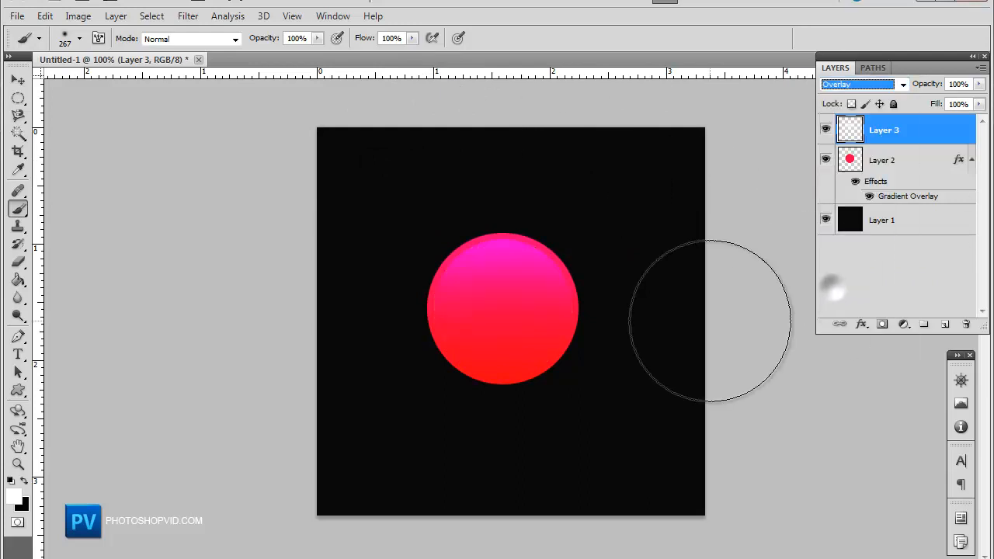
click(889, 84)
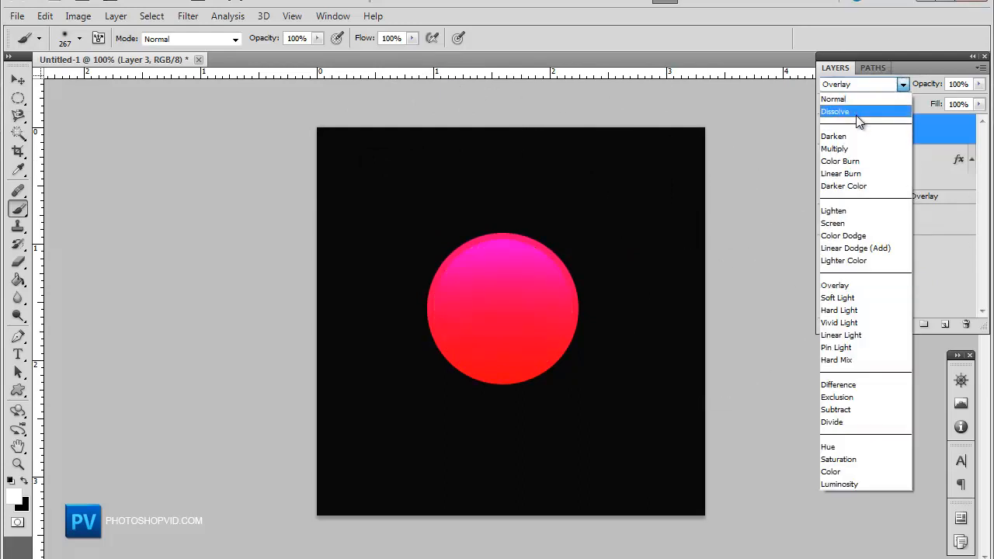
click(847, 161)
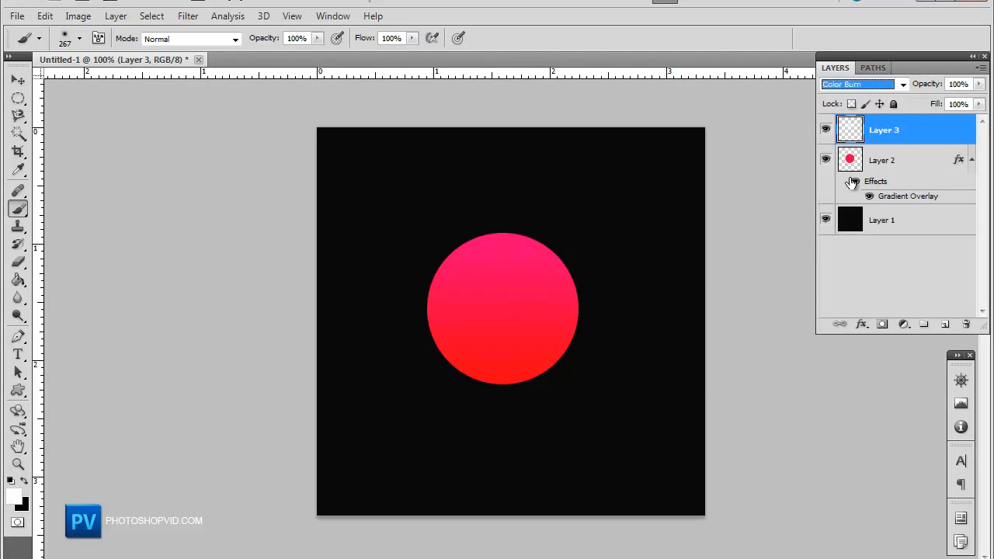
key(Down)
key(Down)
key(Down)
key(Down)
key(Down)
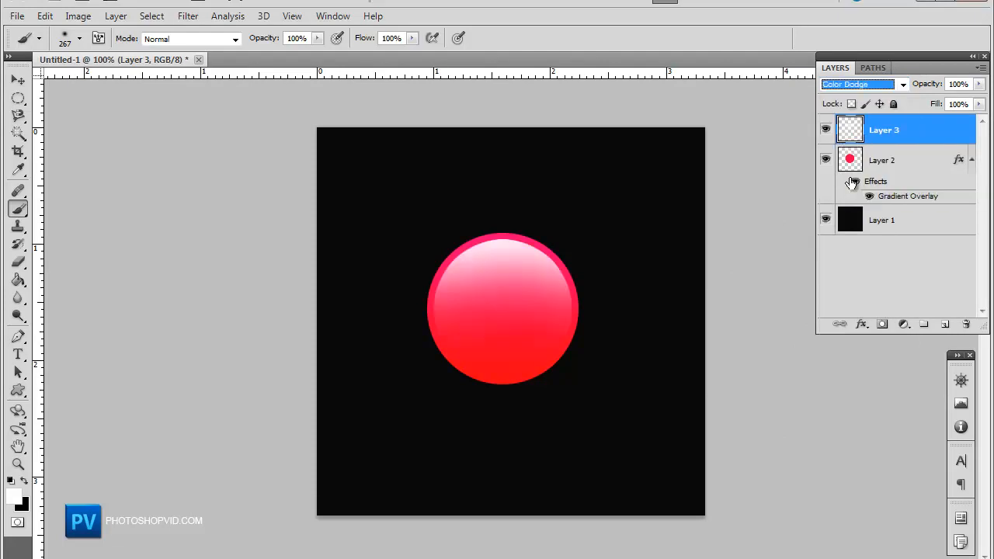
key(Down)
key(Down)
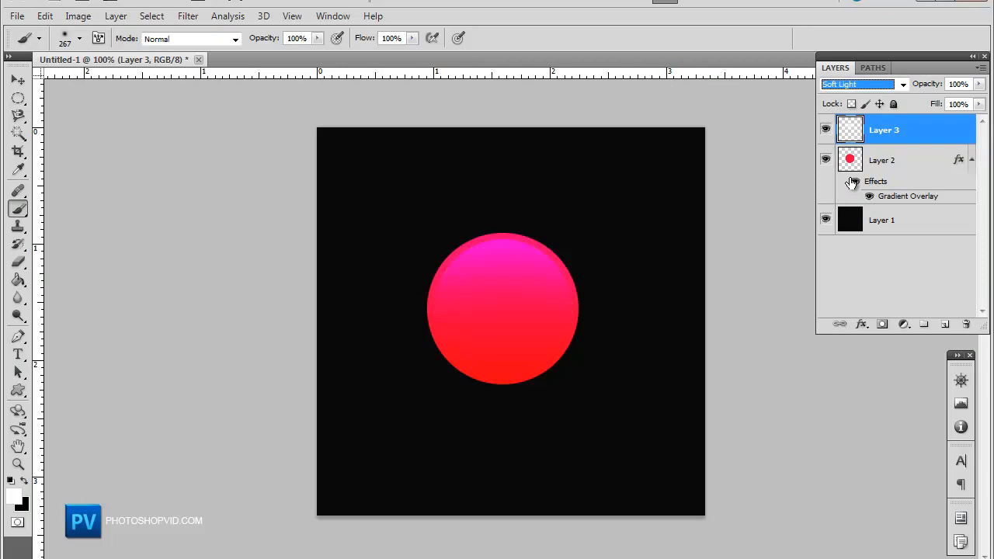
key(Down)
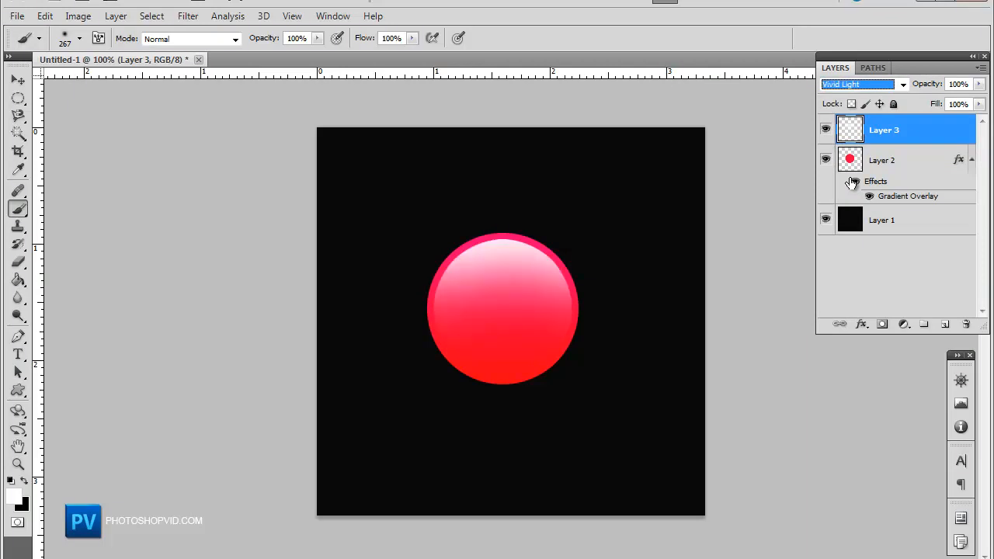
key(Down)
key(Down)
key(Down)
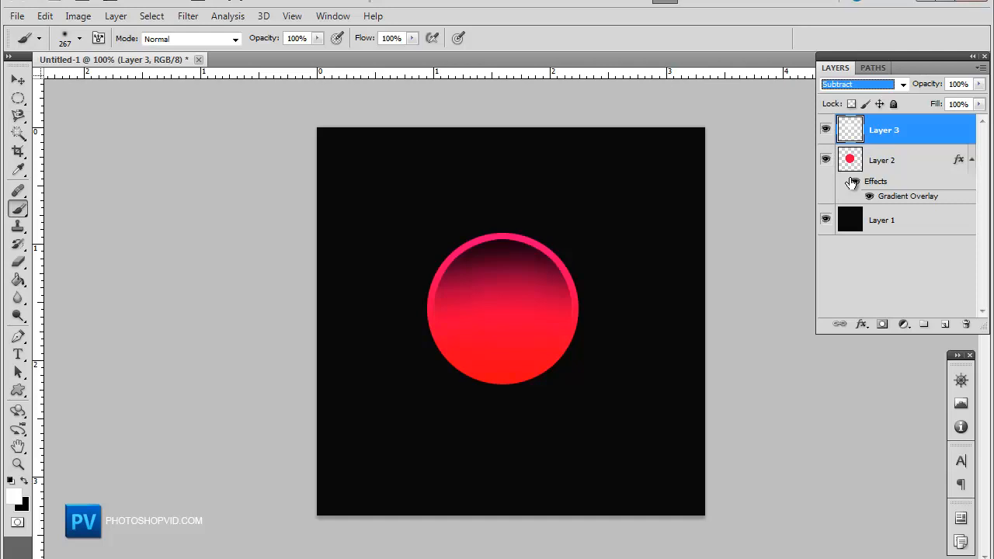
key(Down)
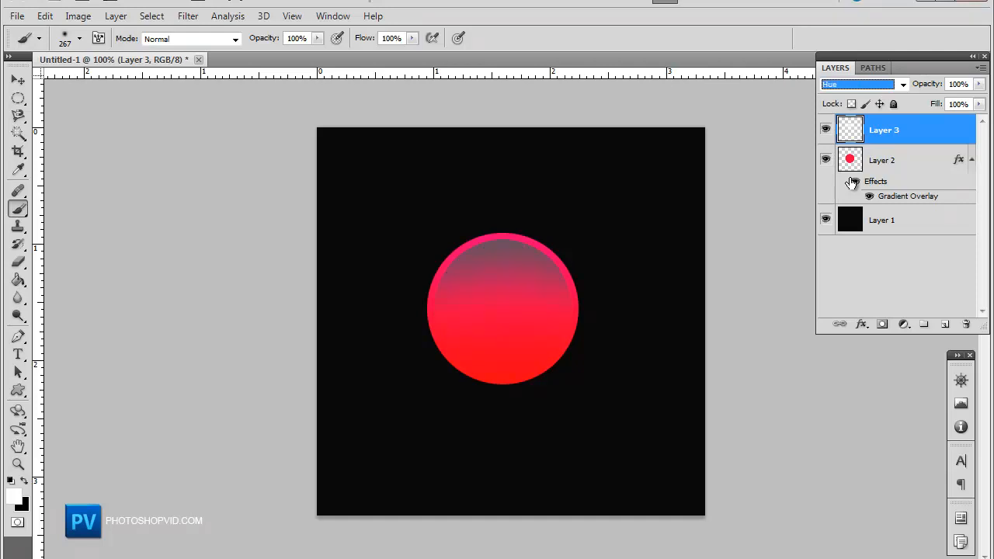
click(860, 84)
click(851, 97)
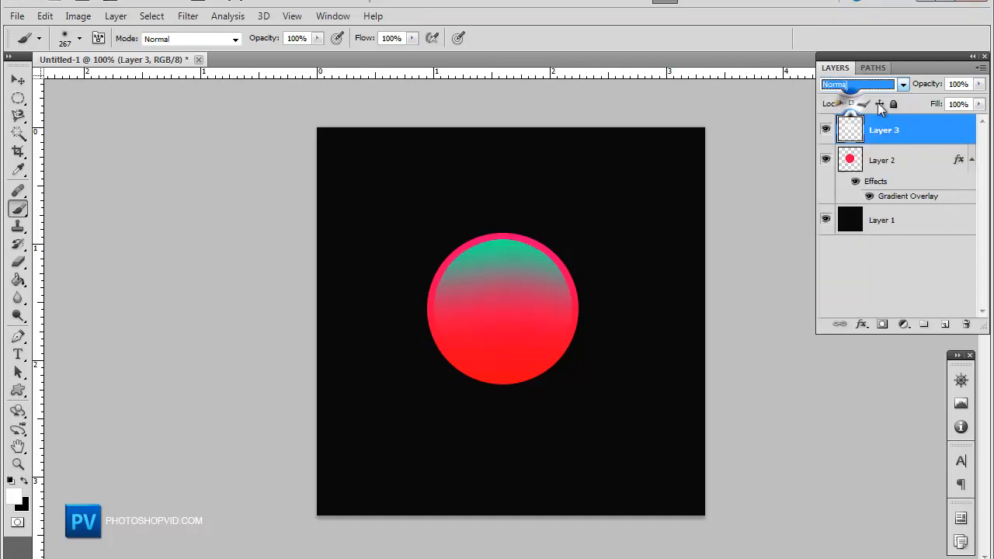
Step: Try the highlight layer in Overlay mode at 48% opacity, then revert it to Normal
drag(982, 86, 982, 106)
click(858, 83)
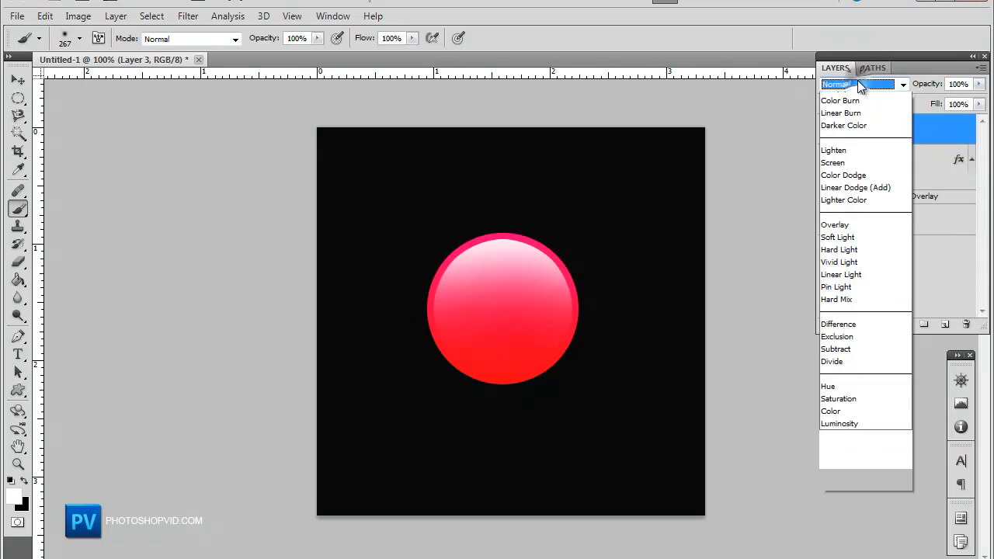
click(854, 297)
key(Up)
key(Up)
drag(979, 88, 940, 105)
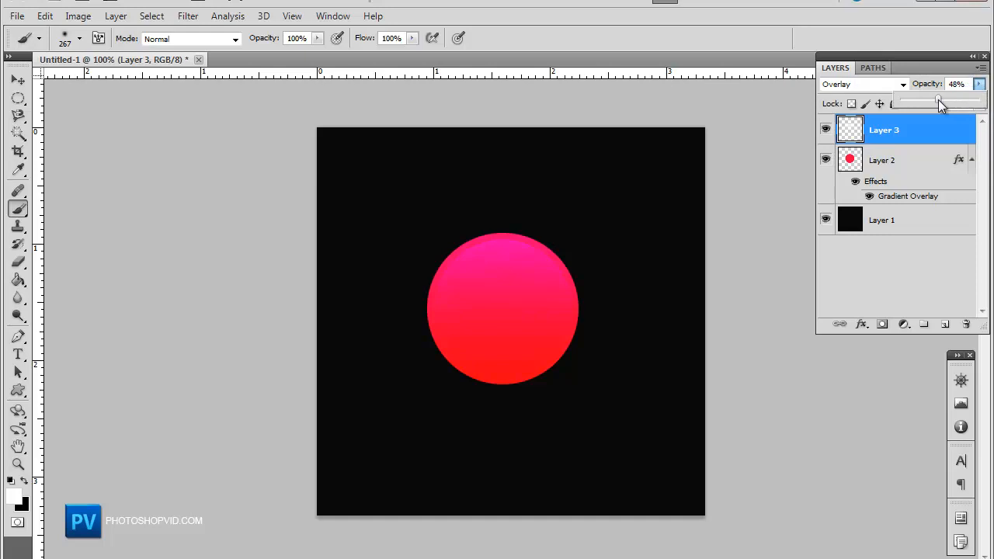
click(839, 85)
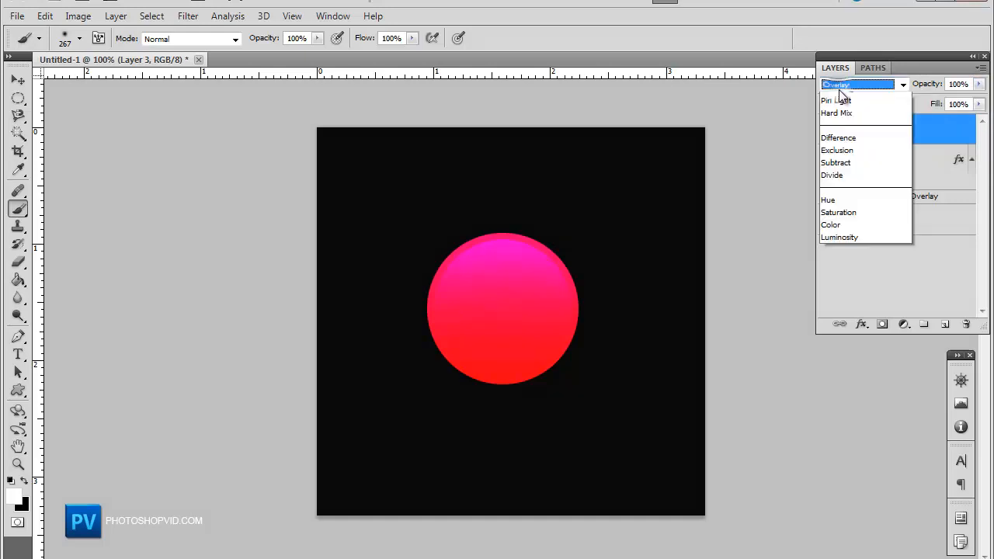
Step: Lower the highlight layer's opacity to 35%
click(979, 84)
drag(963, 101, 932, 106)
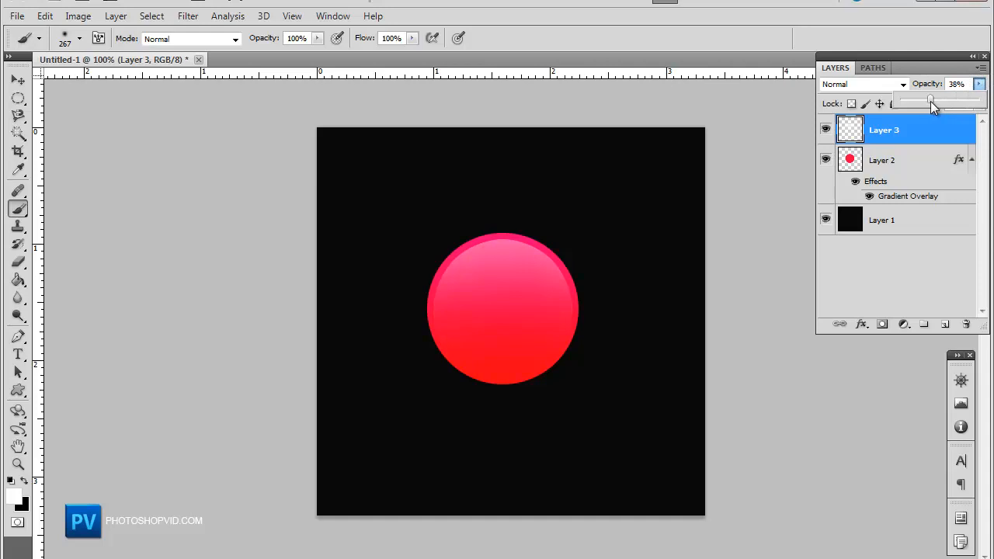
drag(930, 102, 931, 102)
drag(934, 110, 934, 110)
Step: Add an Inner Shadow to the red circle layer with 0 px distance and 46 px size
click(21, 190)
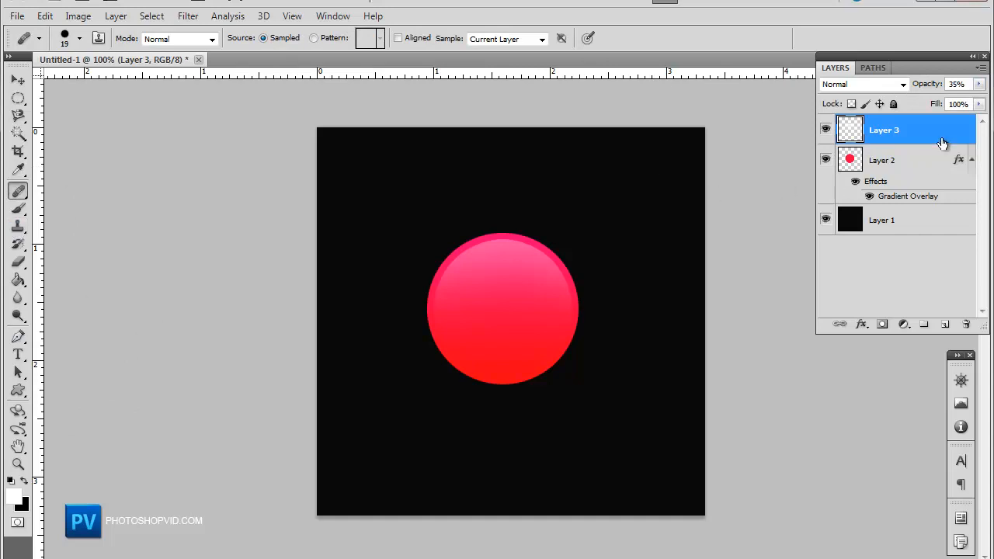
double_click(937, 171)
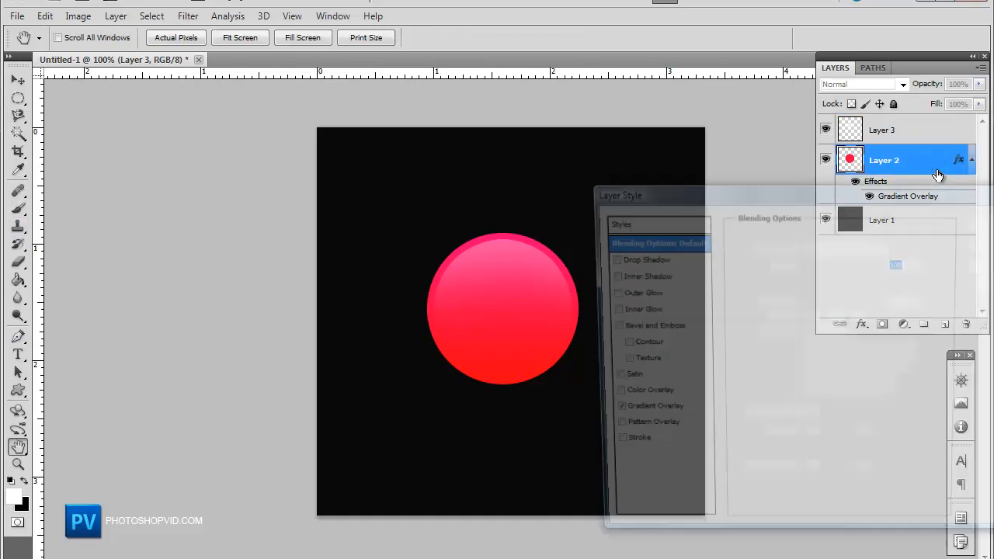
click(608, 275)
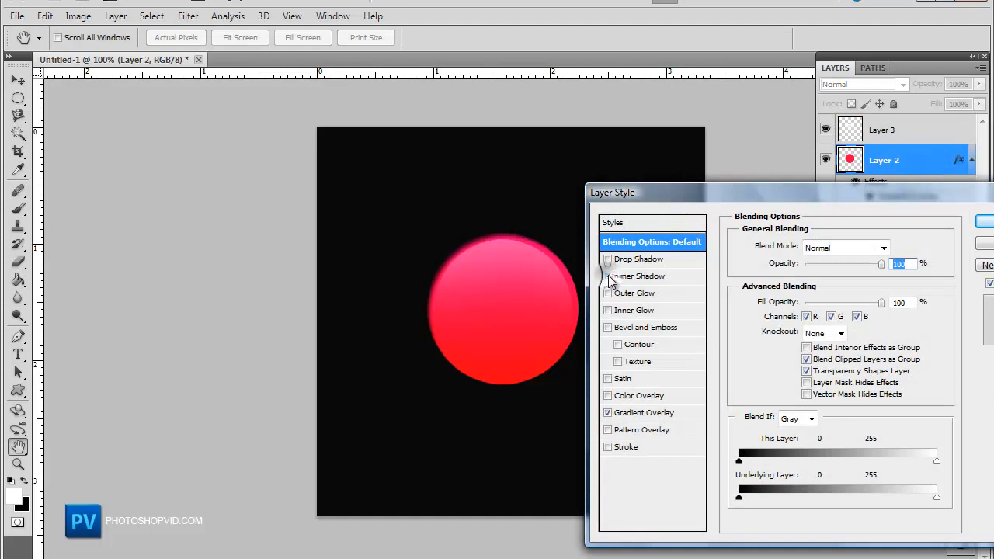
click(633, 275)
drag(797, 310, 748, 317)
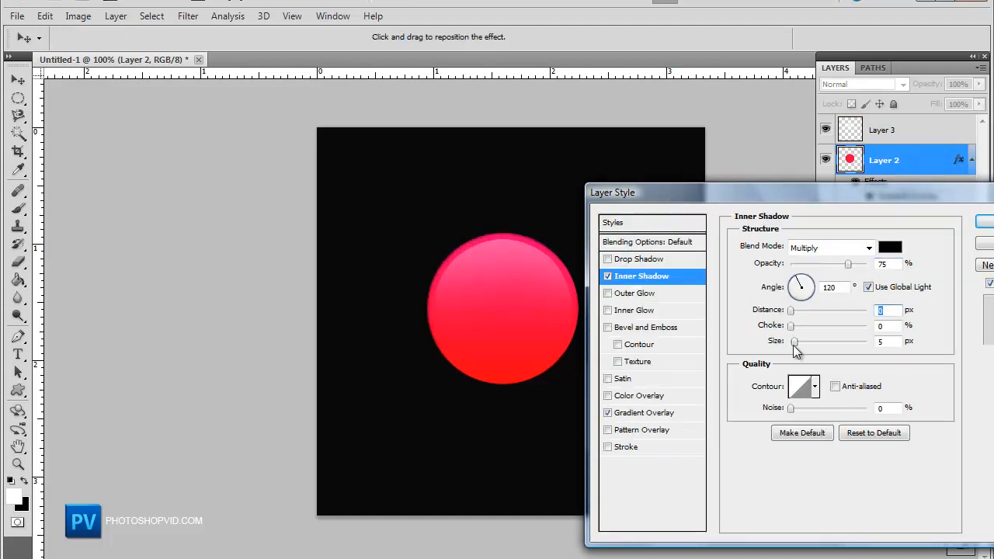
drag(802, 349, 811, 352)
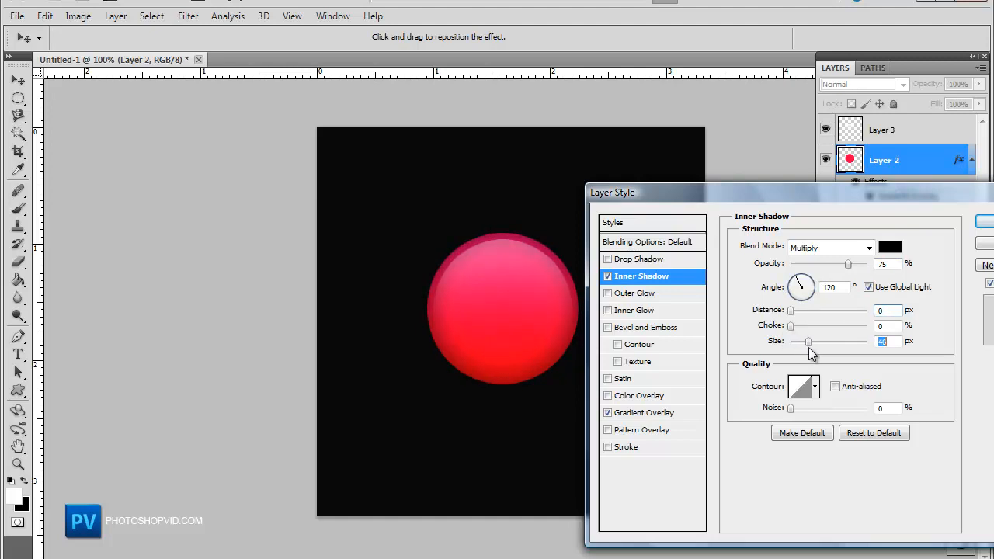
drag(776, 188, 738, 328)
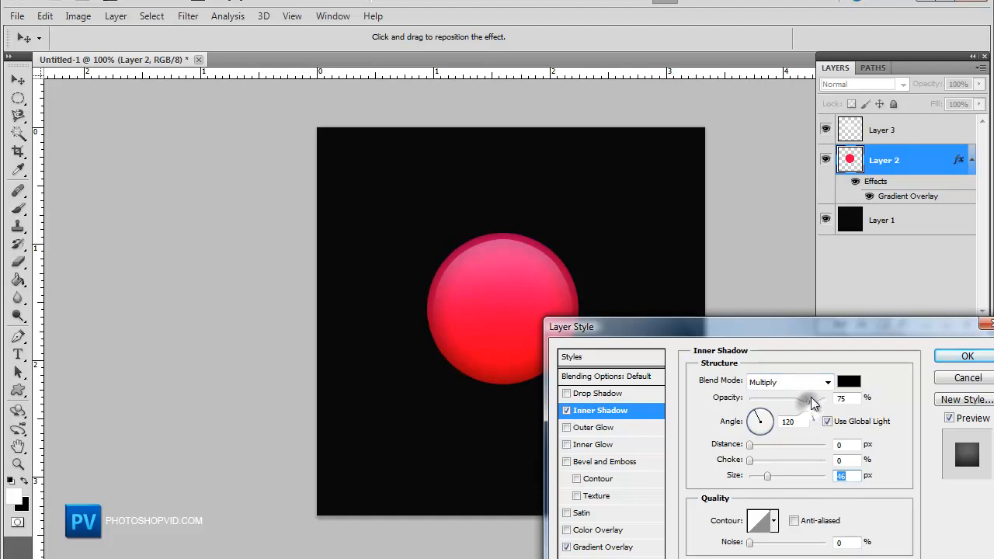
drag(795, 404, 808, 419)
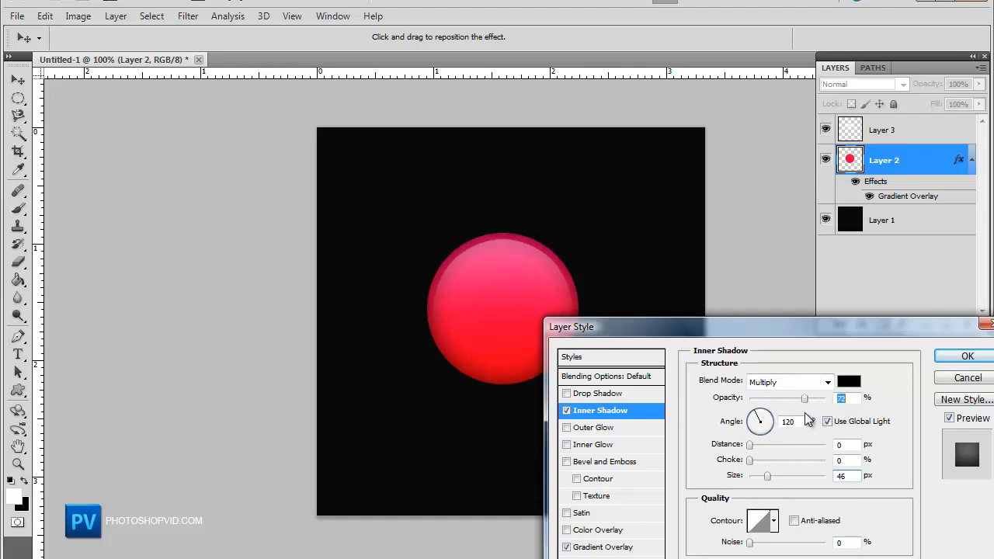
click(963, 355)
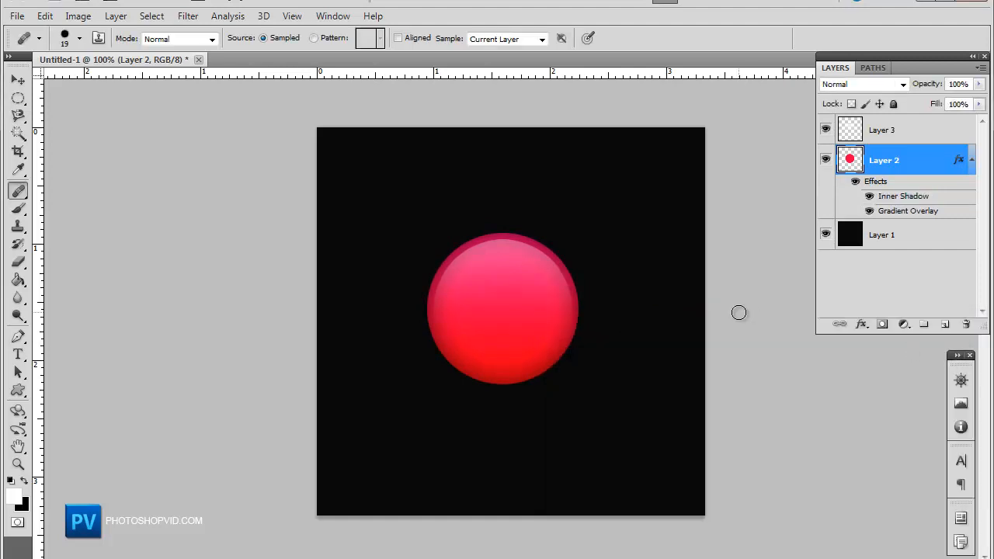
Step: Add a white letter "p" in Parallello 48 pt on the red circle with the Type tool
click(20, 342)
click(19, 355)
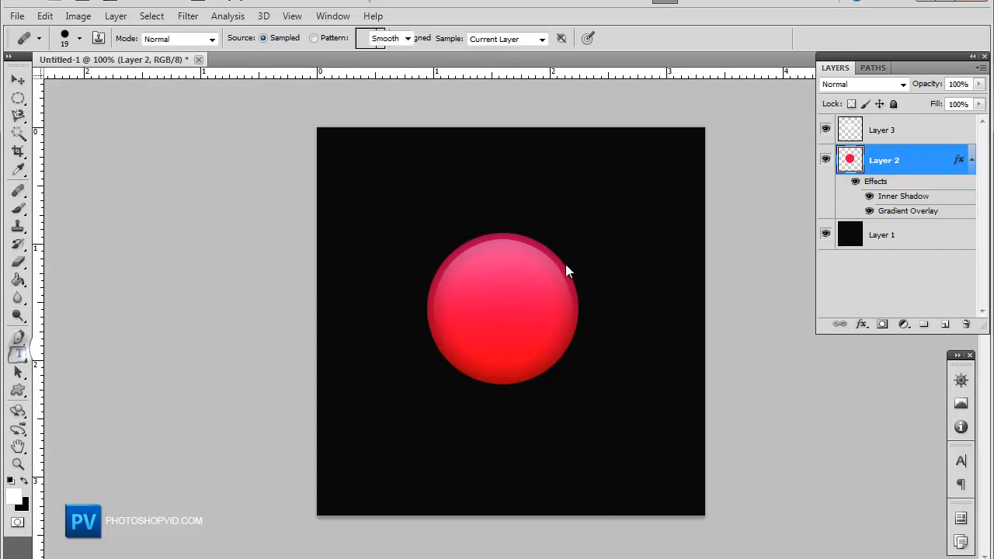
click(460, 306)
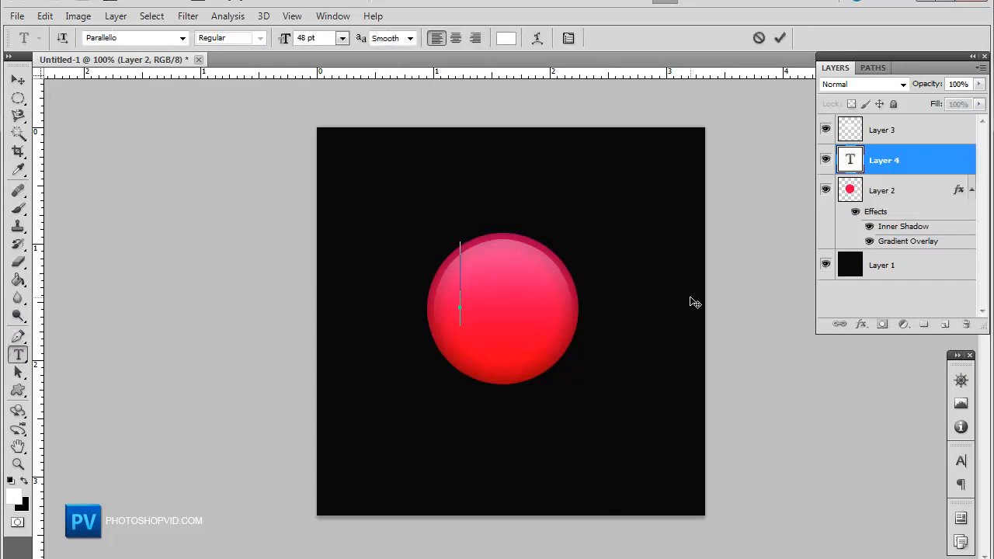
text(p)
key(ctrl+a)
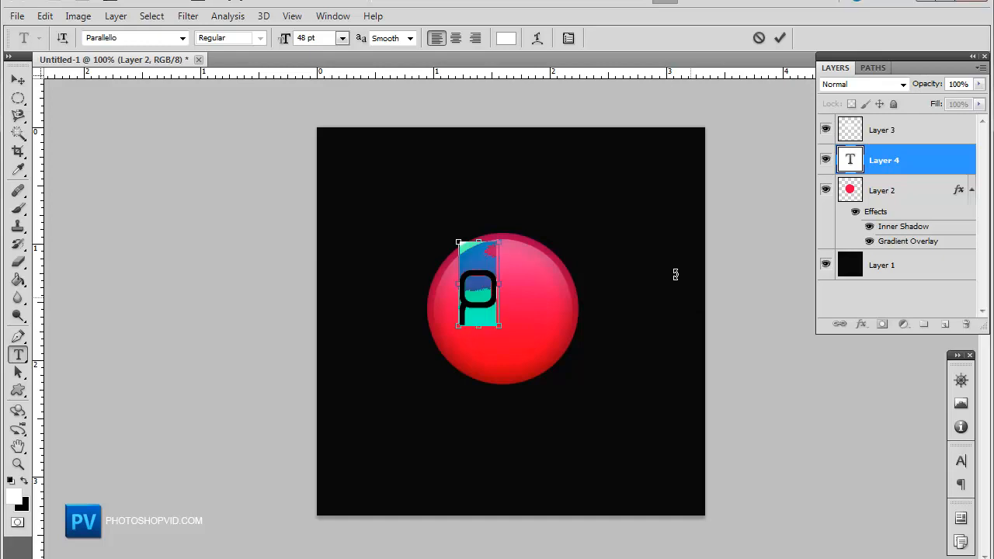
click(181, 38)
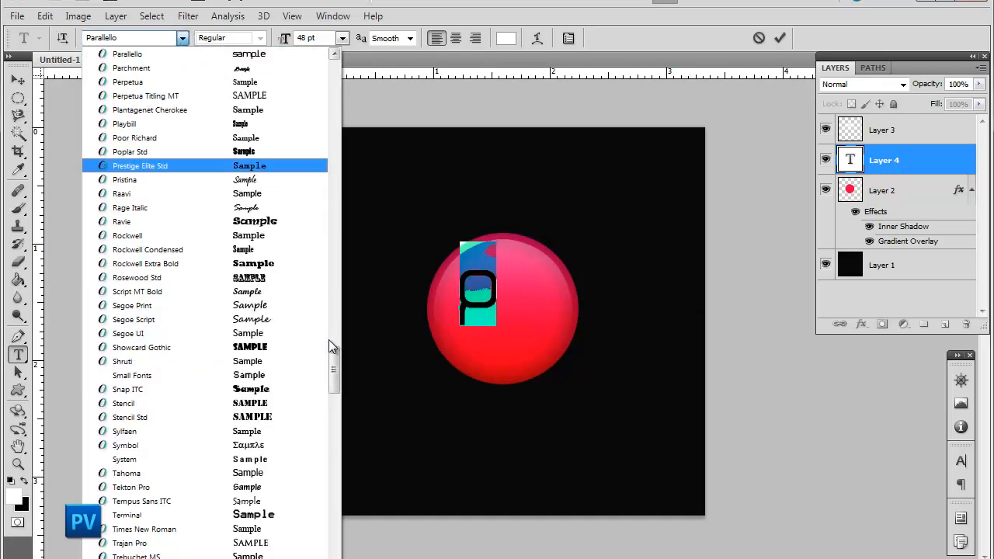
drag(333, 351, 343, 131)
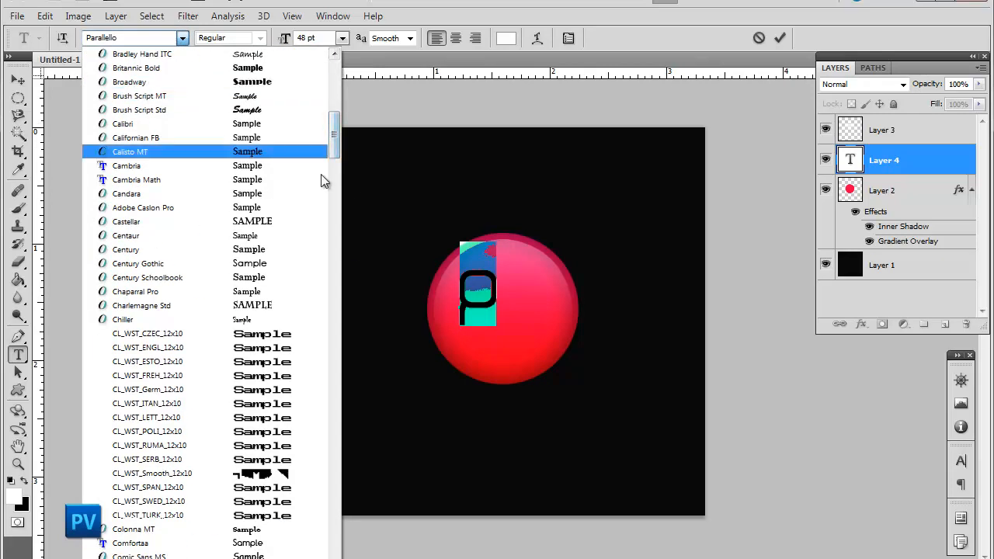
scroll(337, 152, up, 10)
click(18, 80)
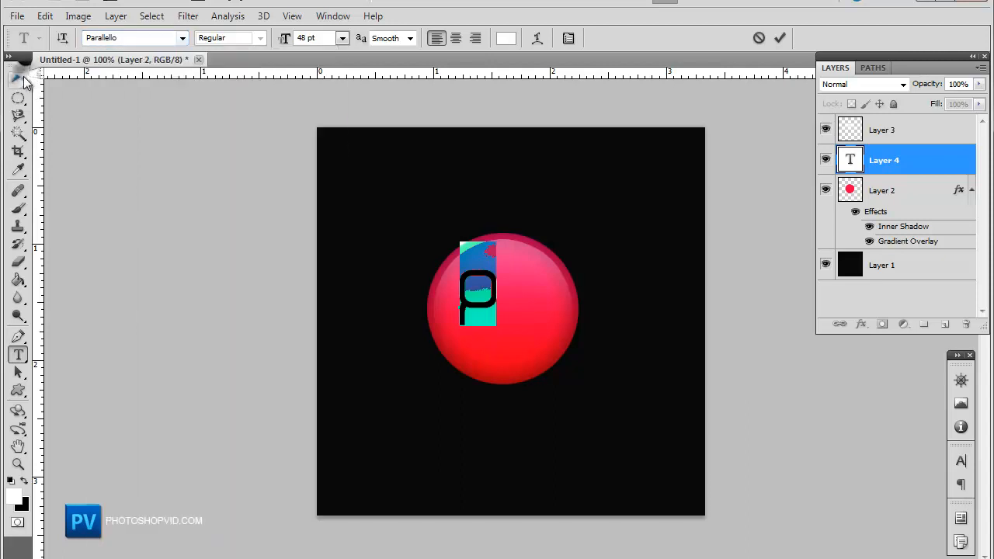
click(18, 80)
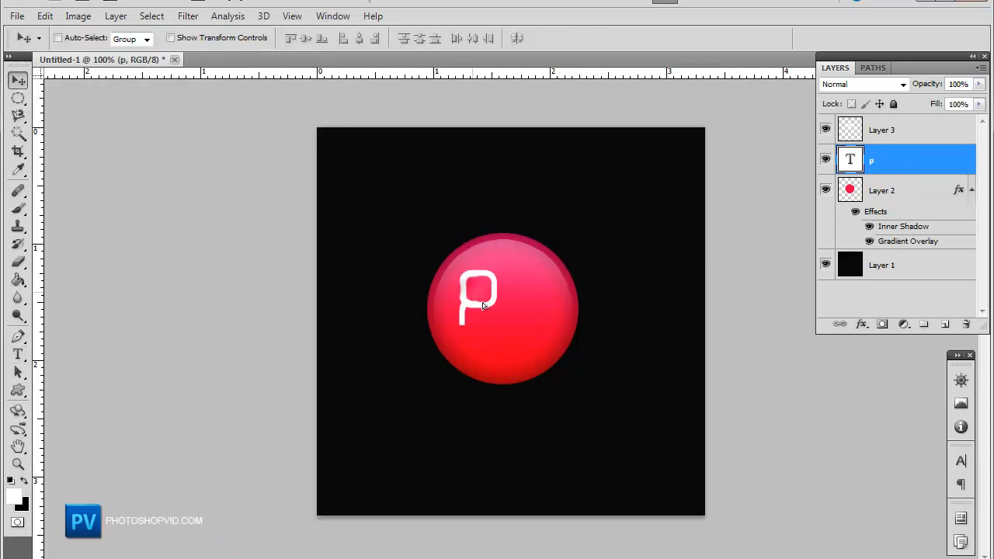
Step: Move the "p" to the circle's centre and scale it up to about 112%
drag(477, 299, 502, 305)
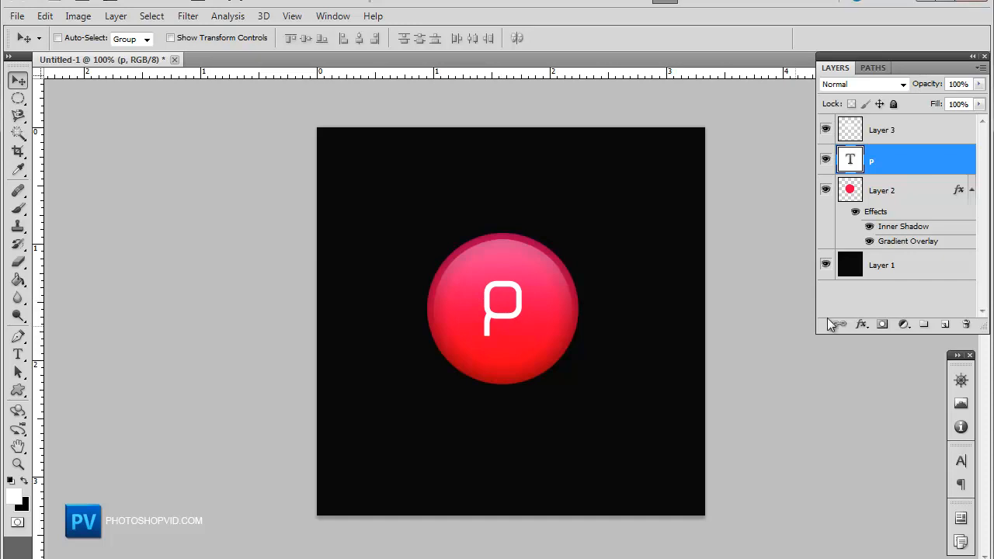
key(ctrl+t)
mouse_move(525, 249)
mouse_down()
mouse_move(533, 240)
mouse_move(519, 266)
mouse_up()
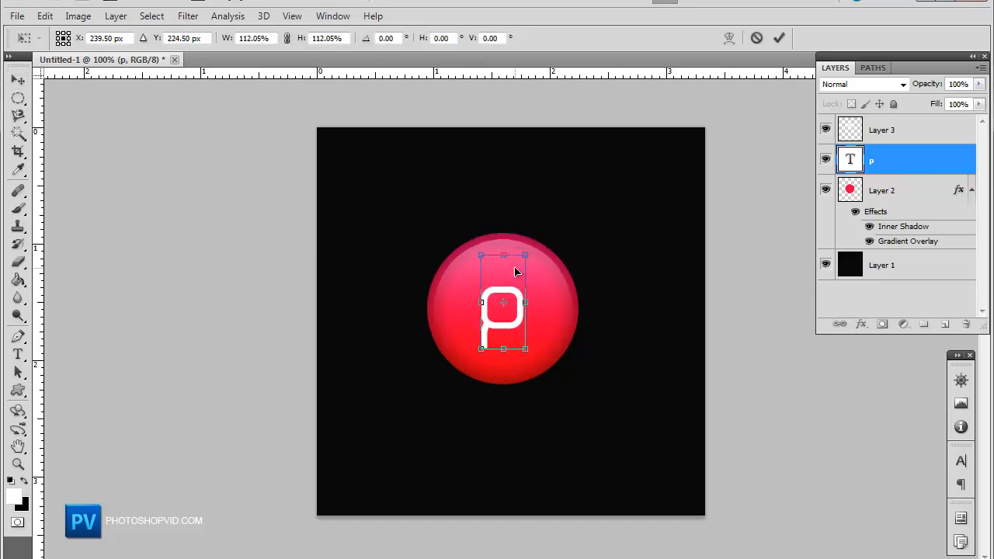
key(Return)
click(18, 97)
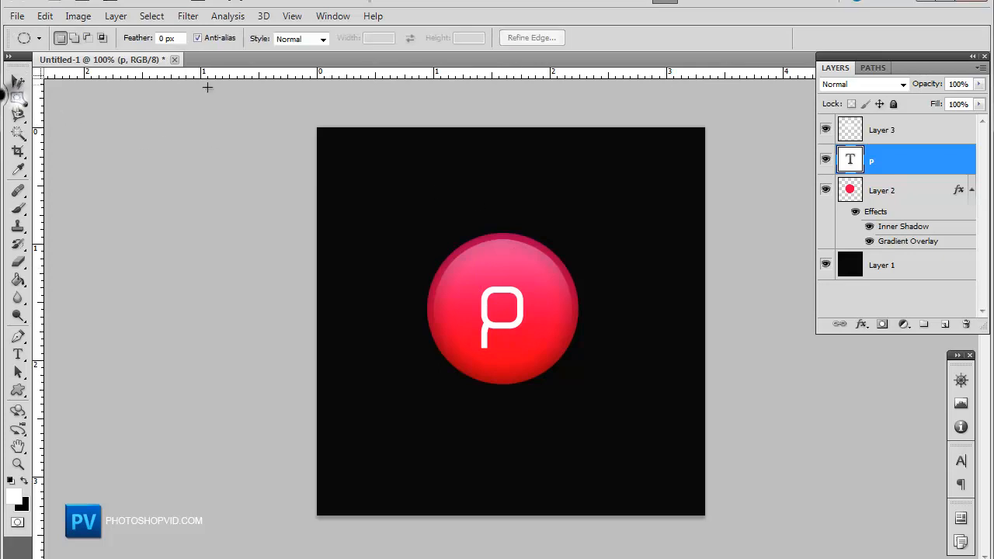
drag(460, 274, 511, 312)
key(ctrl+z)
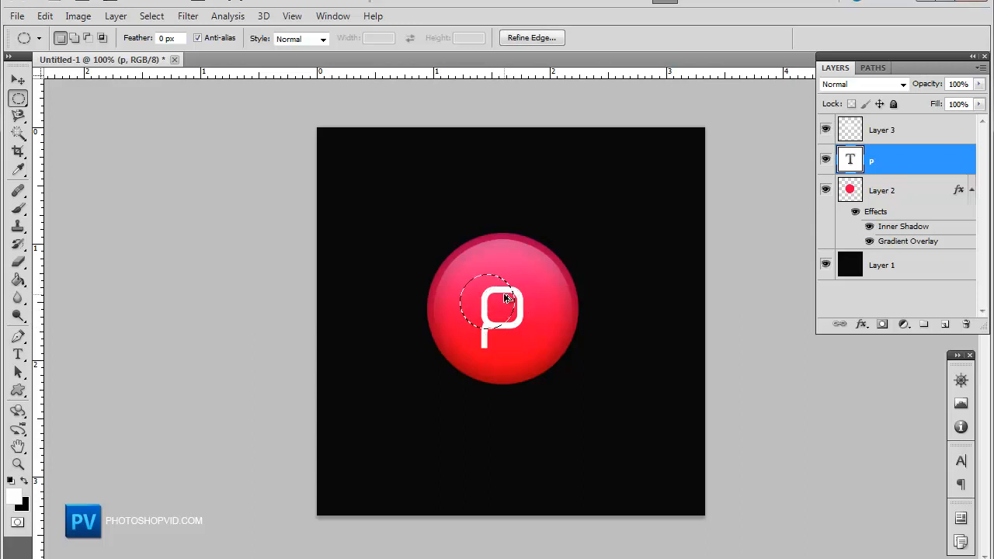
key(ctrl+d)
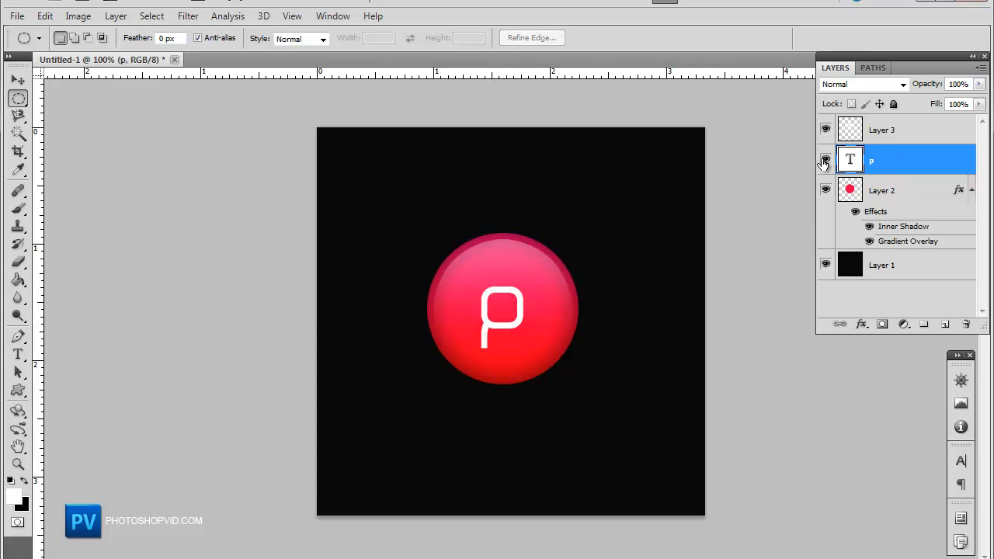
Step: Hide the text layer and delete a centred circular hole from the red circle layer with an elliptical selection
click(825, 159)
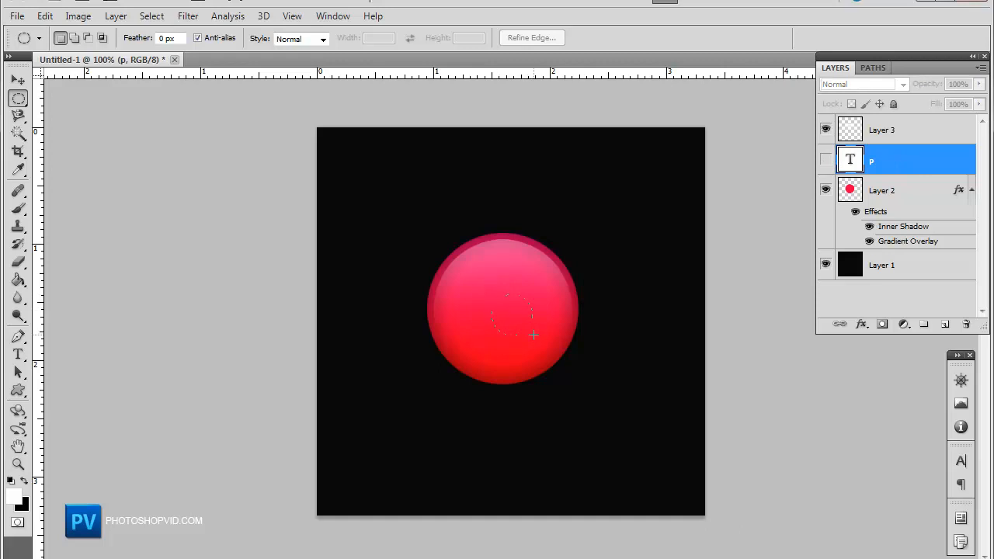
drag(526, 324, 520, 319)
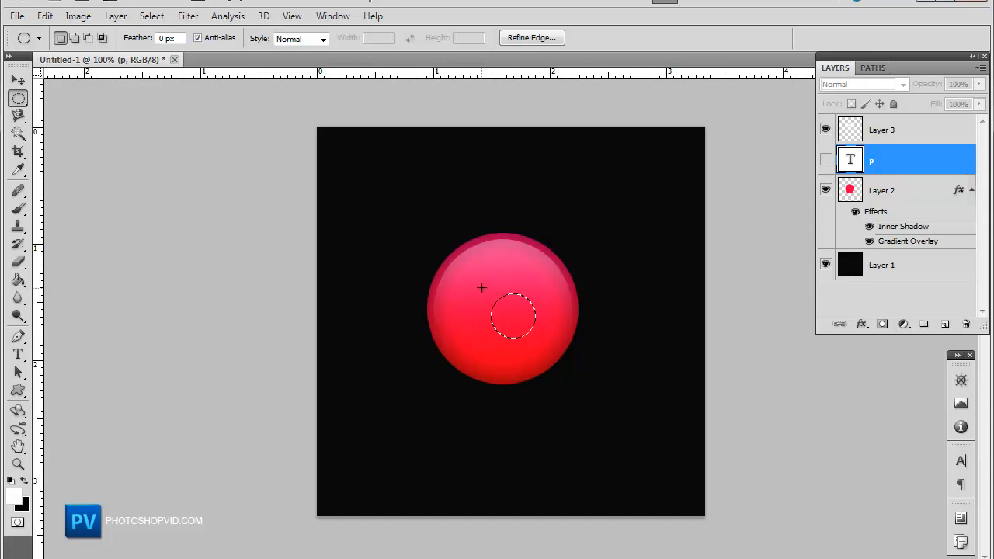
click(482, 295)
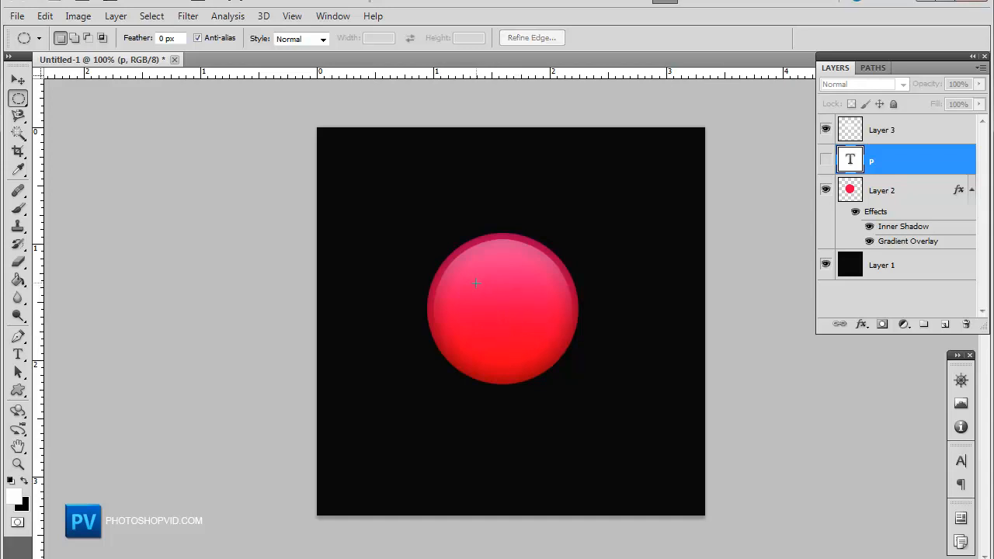
drag(535, 332, 535, 334)
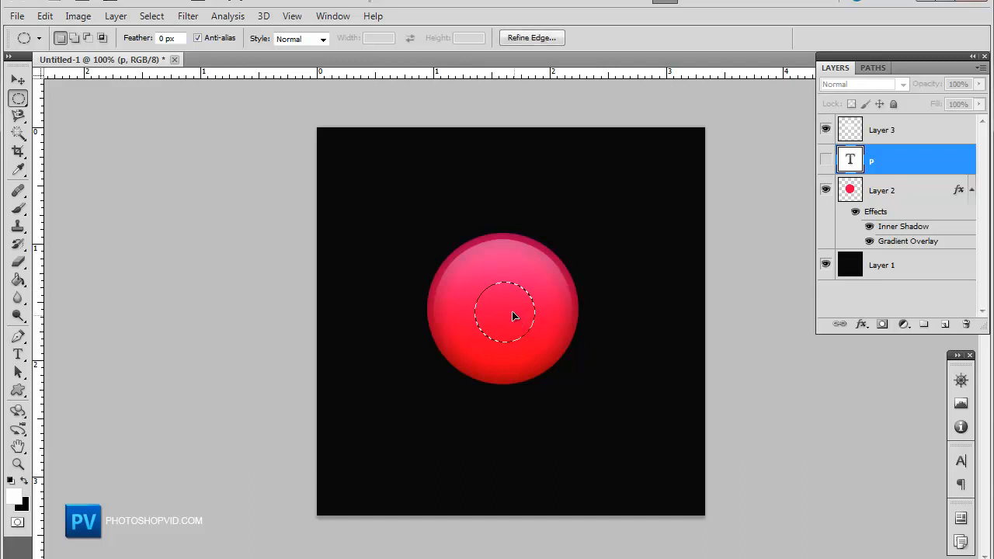
click(901, 194)
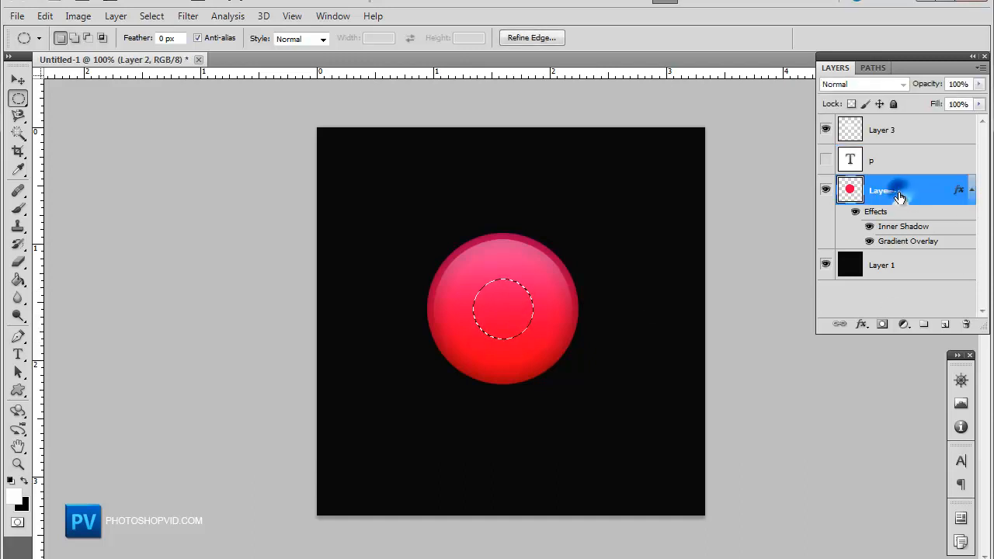
key(Delete)
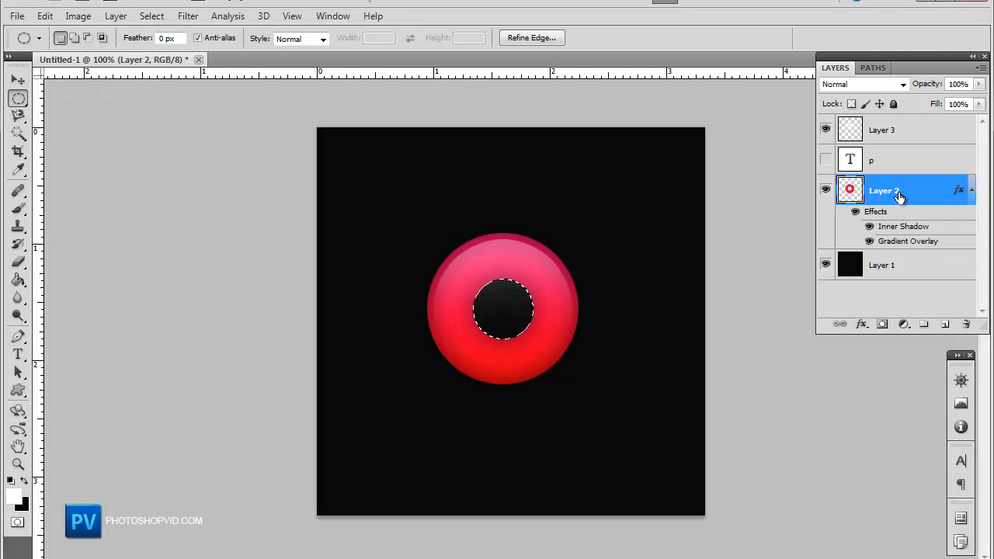
Step: Select Layer 3 and contract the circular selection by 8 pixels
click(885, 131)
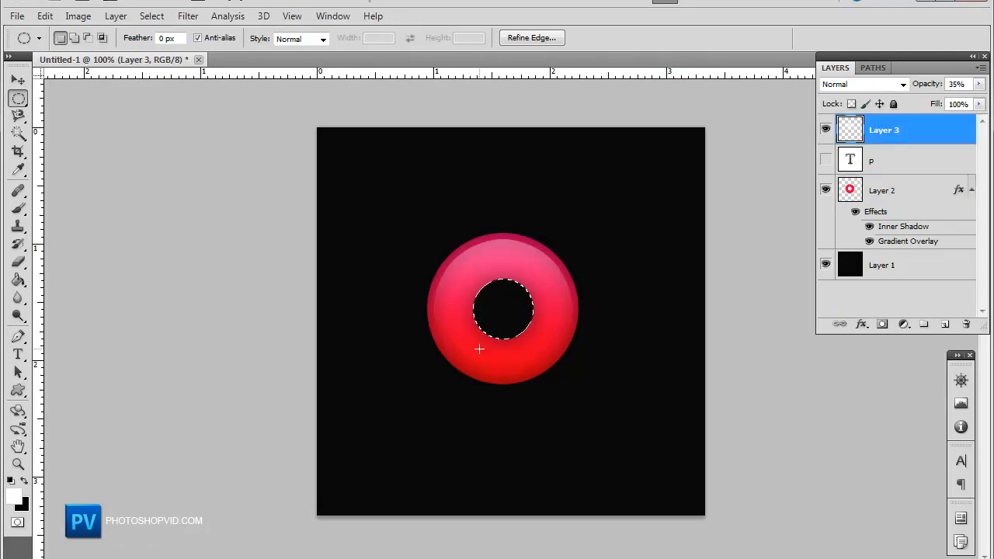
click(158, 14)
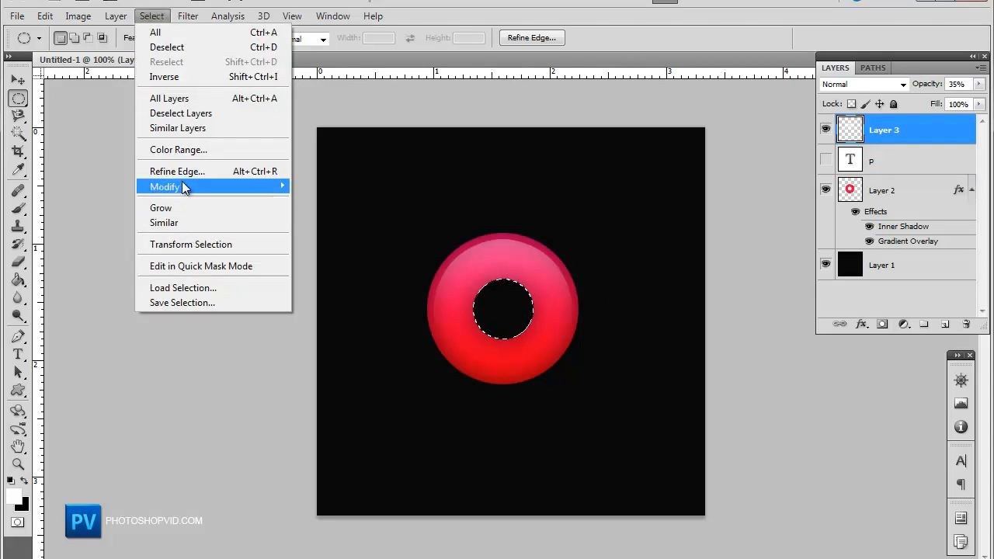
mouse_move(185, 188)
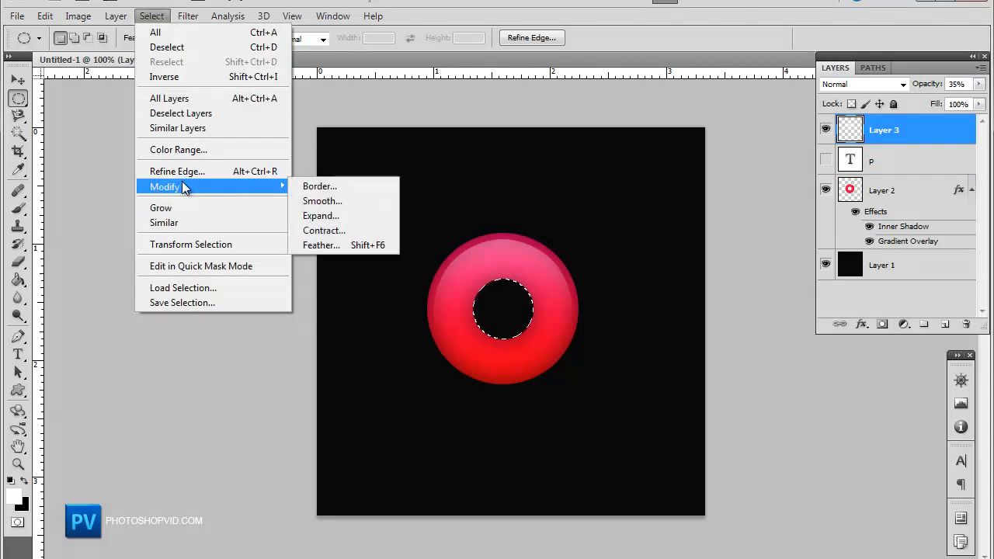
click(318, 231)
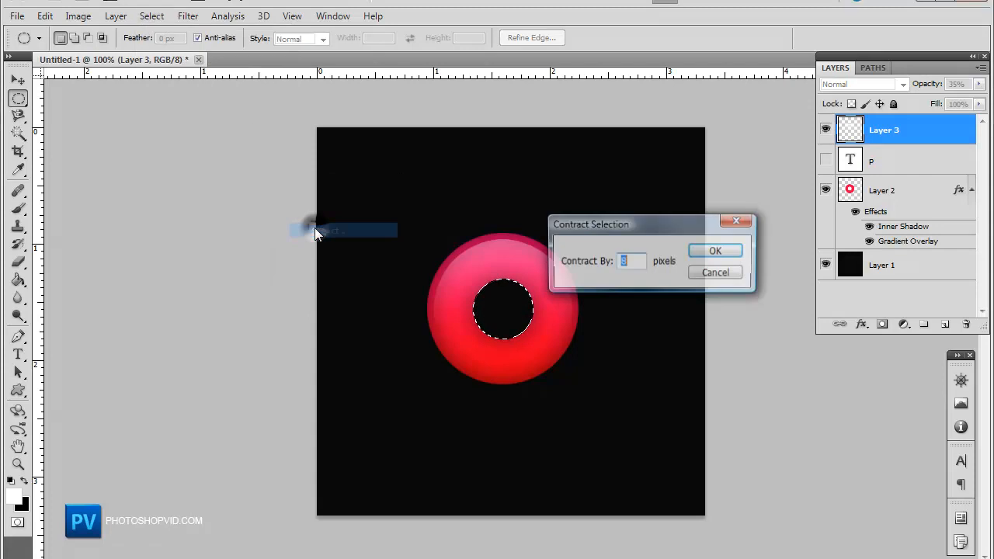
click(740, 255)
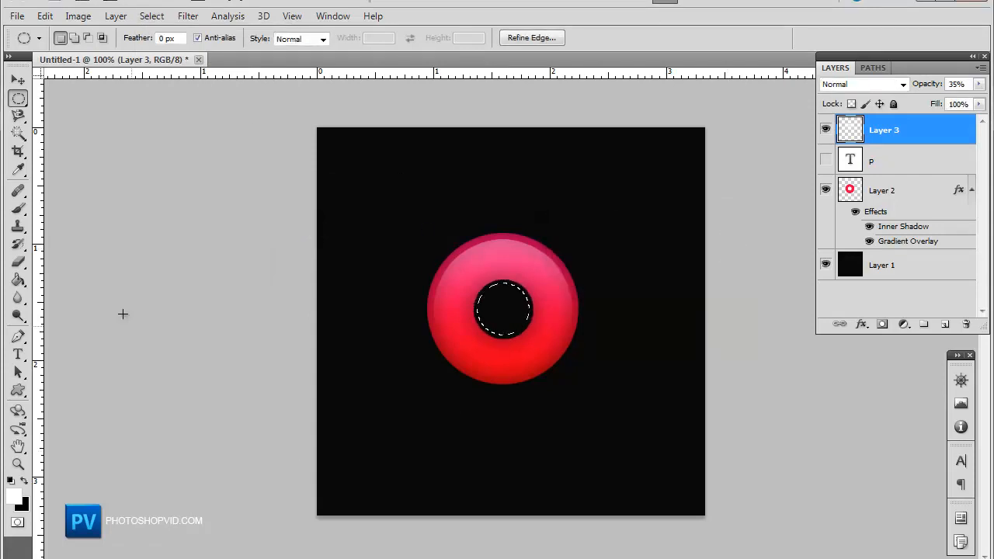
Step: Pick a pinkish red foreground colour and fill the contracted selection on a new layer with the Paint Bucket
click(18, 280)
click(13, 497)
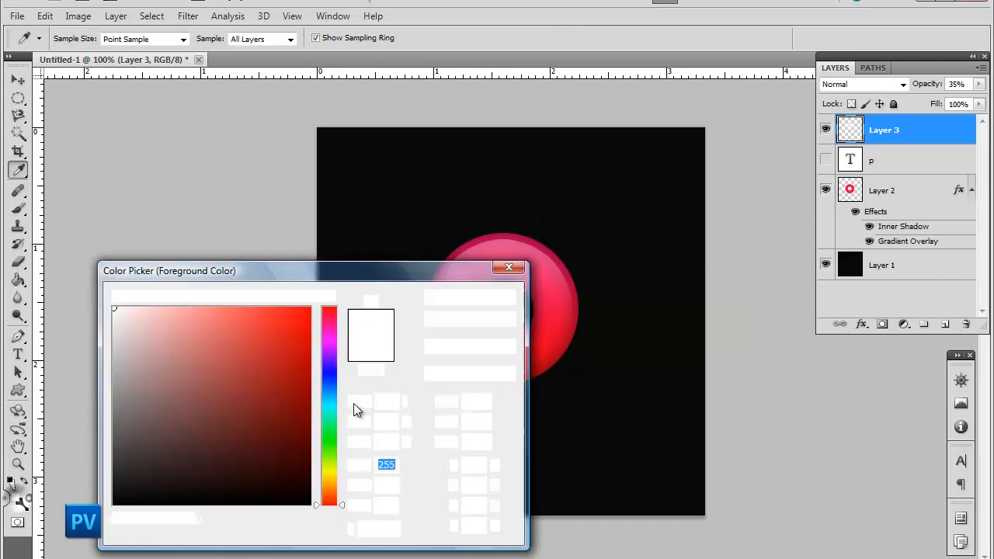
click(329, 319)
mouse_move(307, 310)
mouse_down()
mouse_move(366, 284)
mouse_move(403, 288)
mouse_up()
click(468, 297)
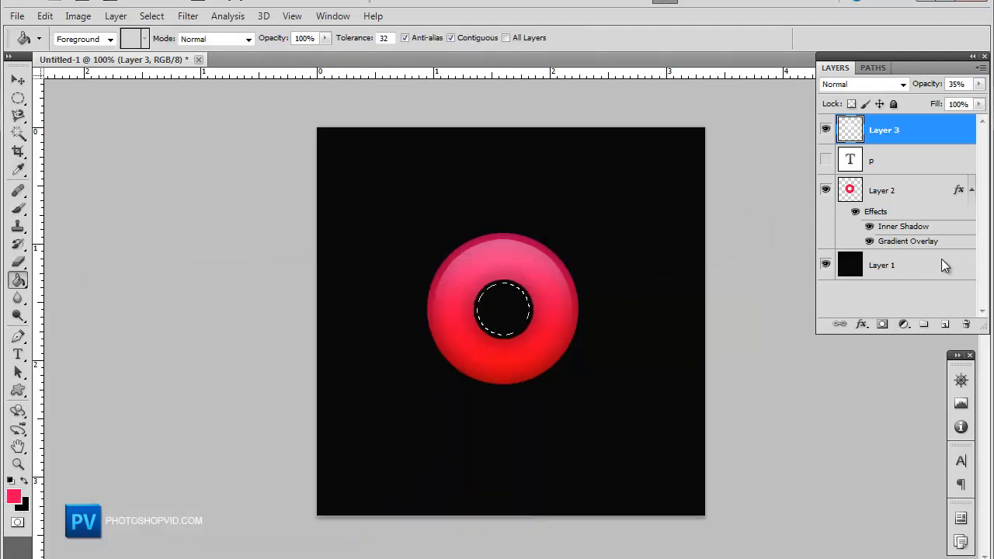
click(945, 324)
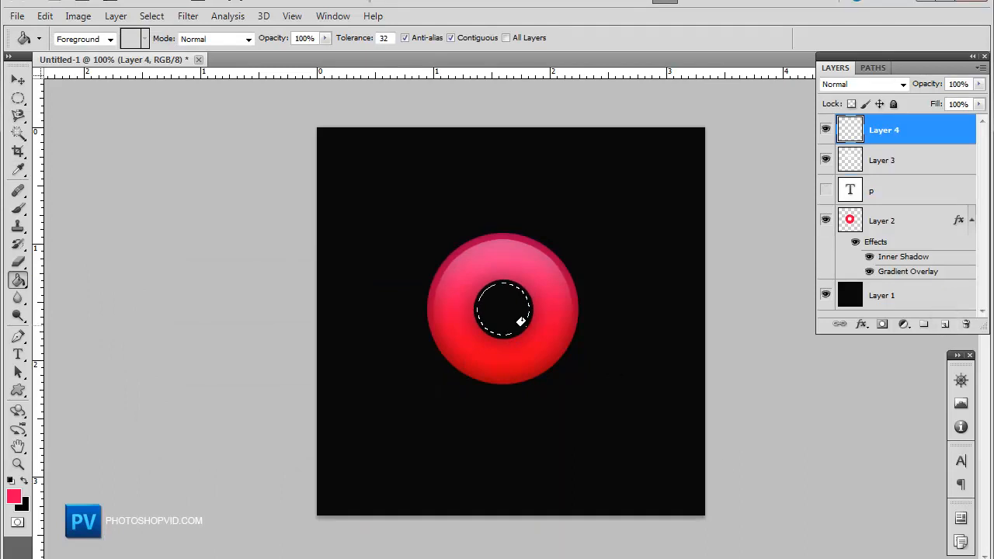
click(507, 298)
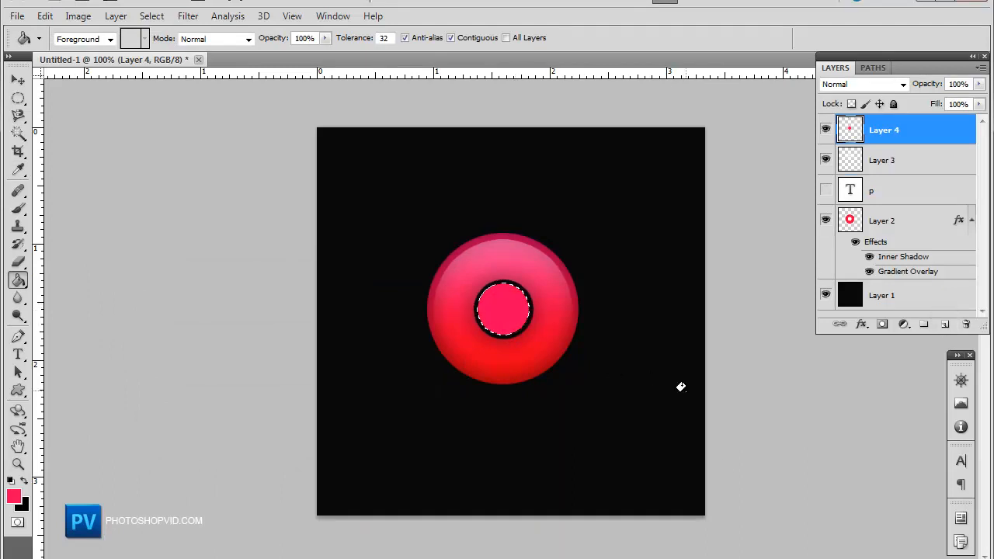
Step: Add a reversed Gradient Overlay in Overlay mode at 22% opacity to the new centre disc layer
double_click(934, 135)
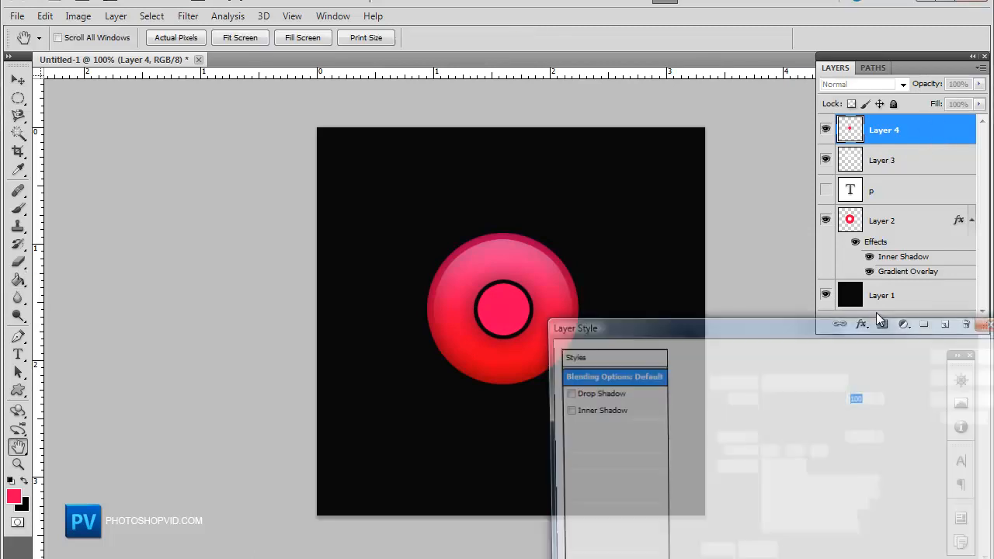
click(566, 547)
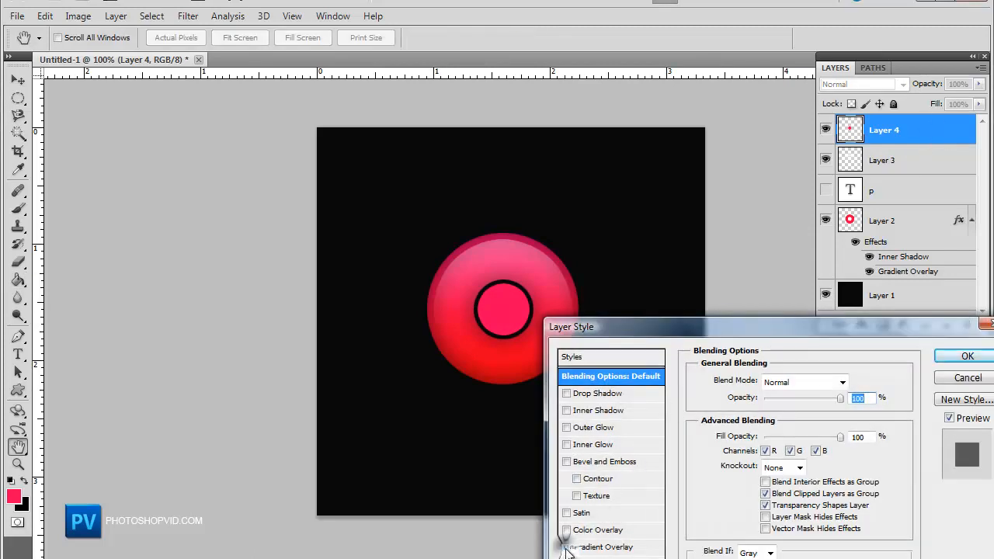
click(606, 547)
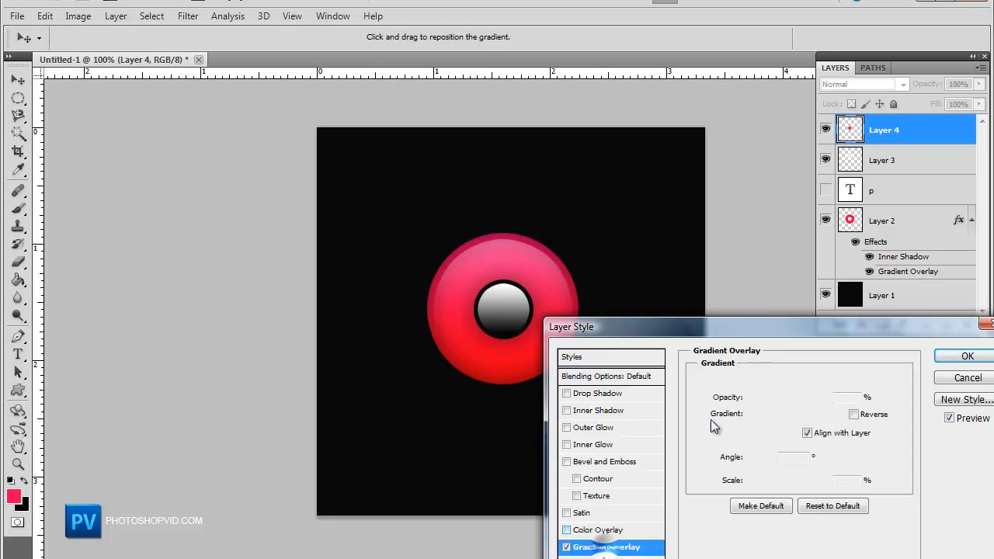
click(806, 381)
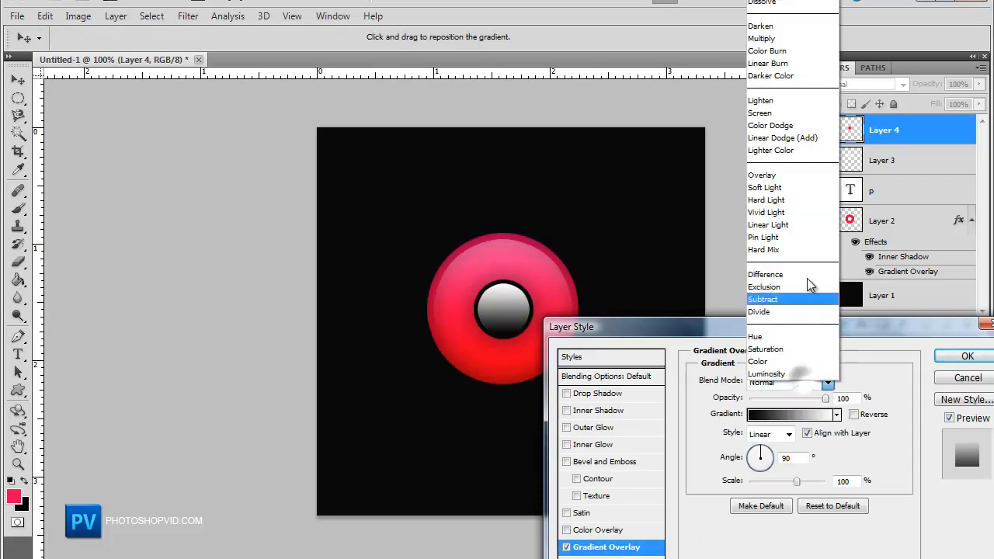
click(761, 175)
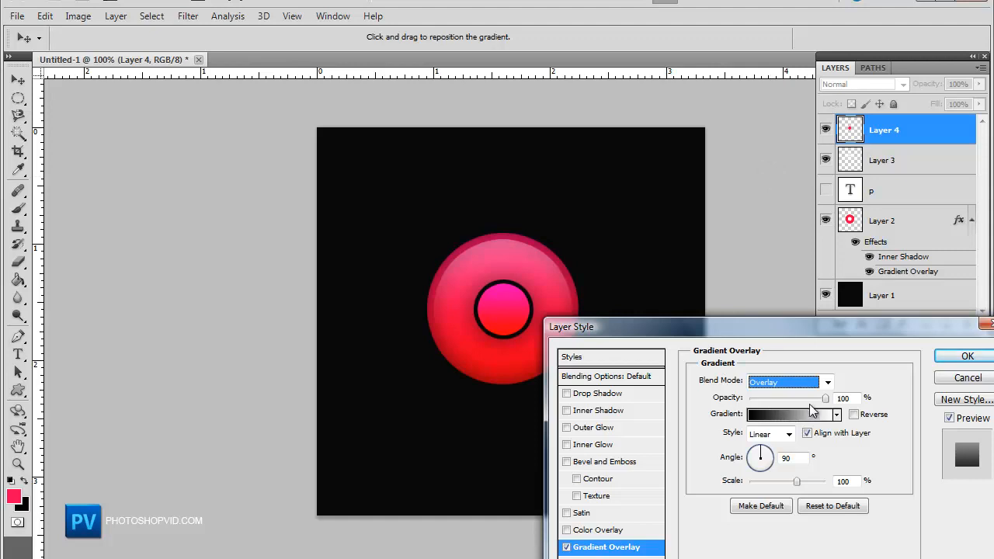
click(853, 414)
drag(825, 398, 768, 402)
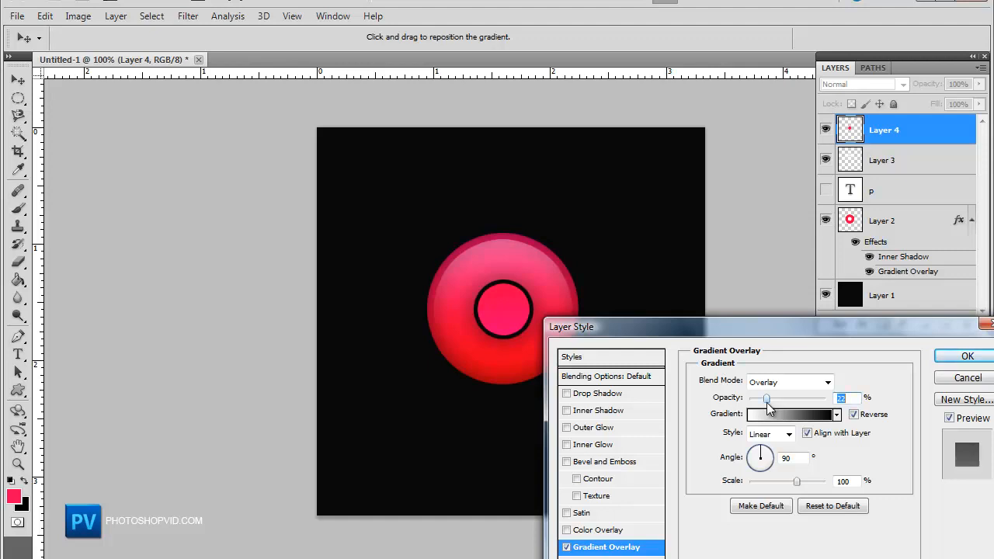
click(967, 356)
key(g)
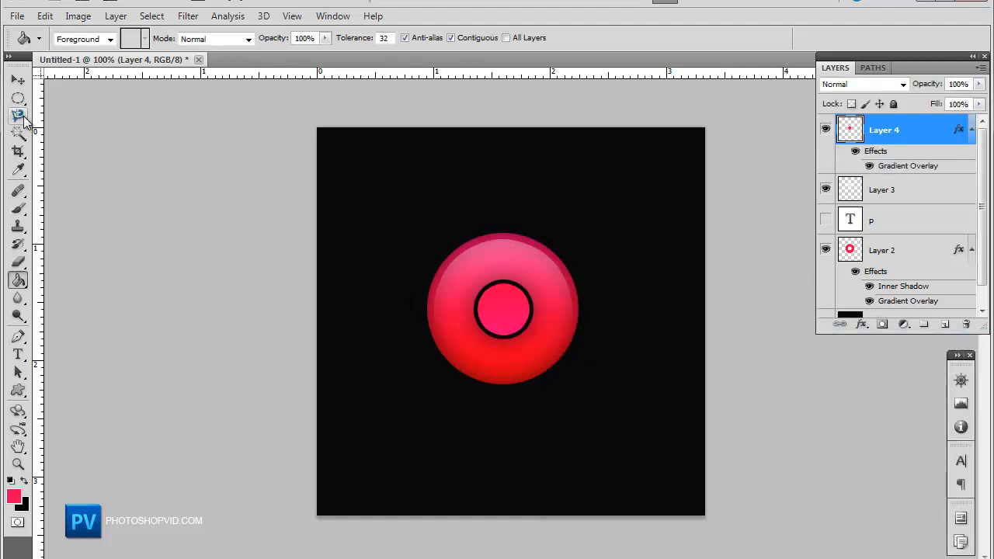
click(18, 80)
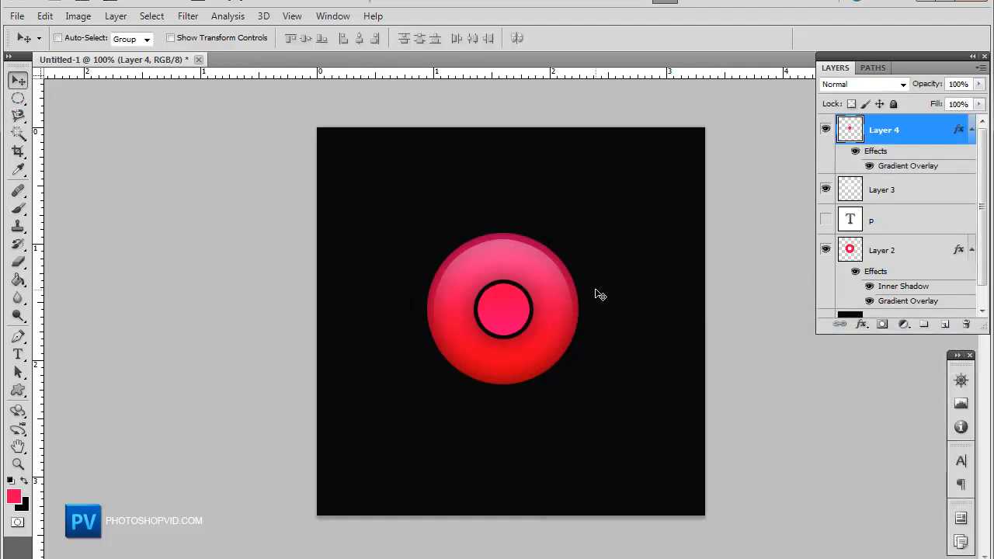